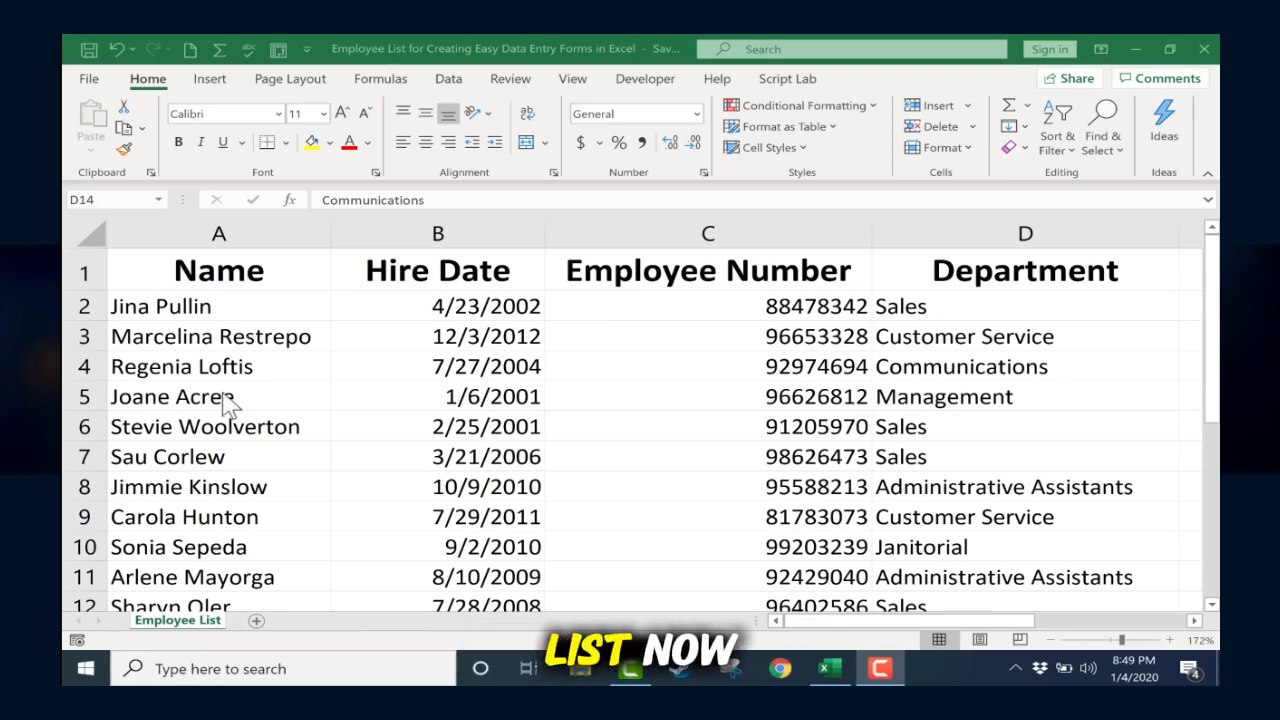
Step: Try entering placeholder text such as "asdf" across the four columns of row 24, the first empty row
scroll(225, 400, "down", 5)
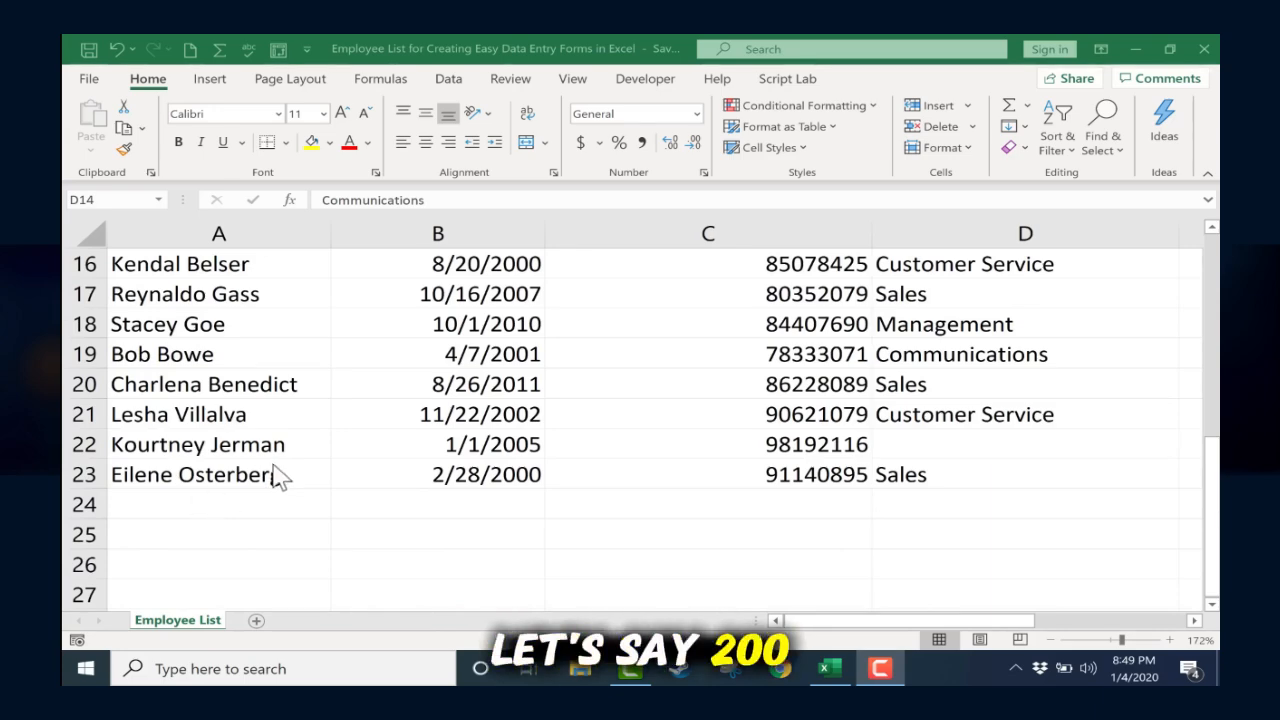
scroll(178, 475, "up", 2)
scroll(185, 478, "down", 4)
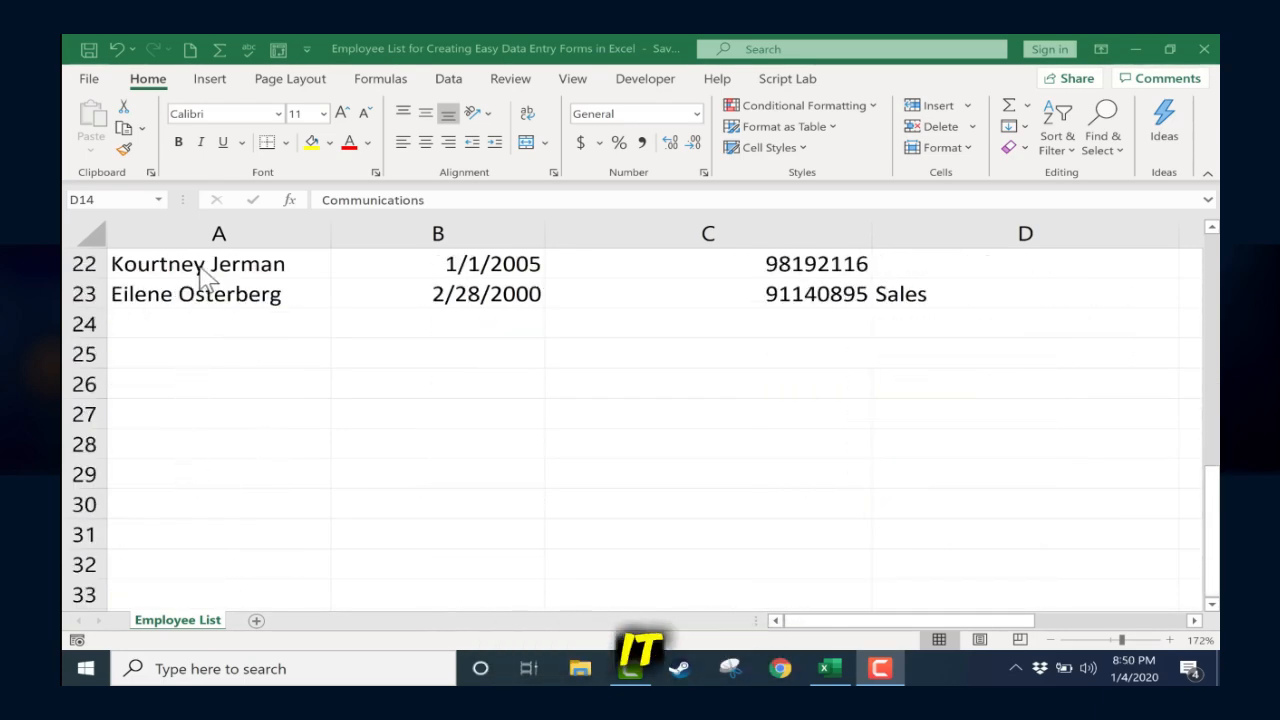
left_click(212, 321)
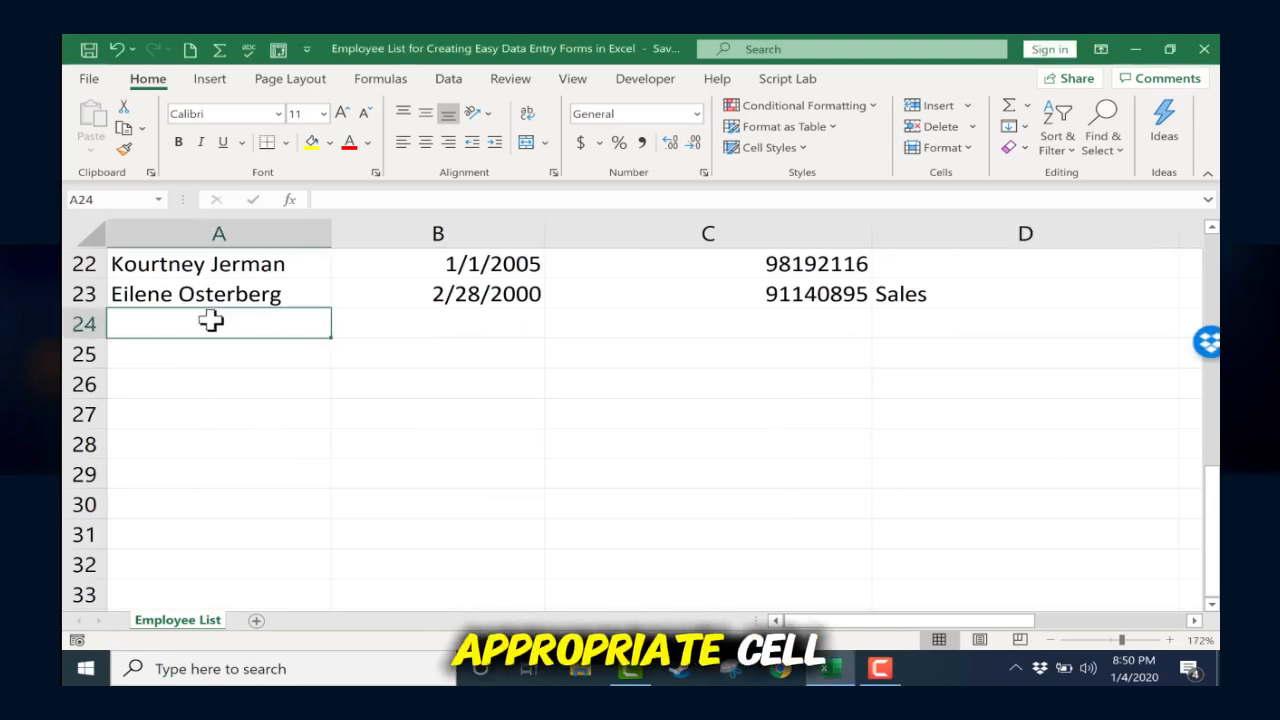
type("asldkjfklasf")
key("Tab")
type("asdf")
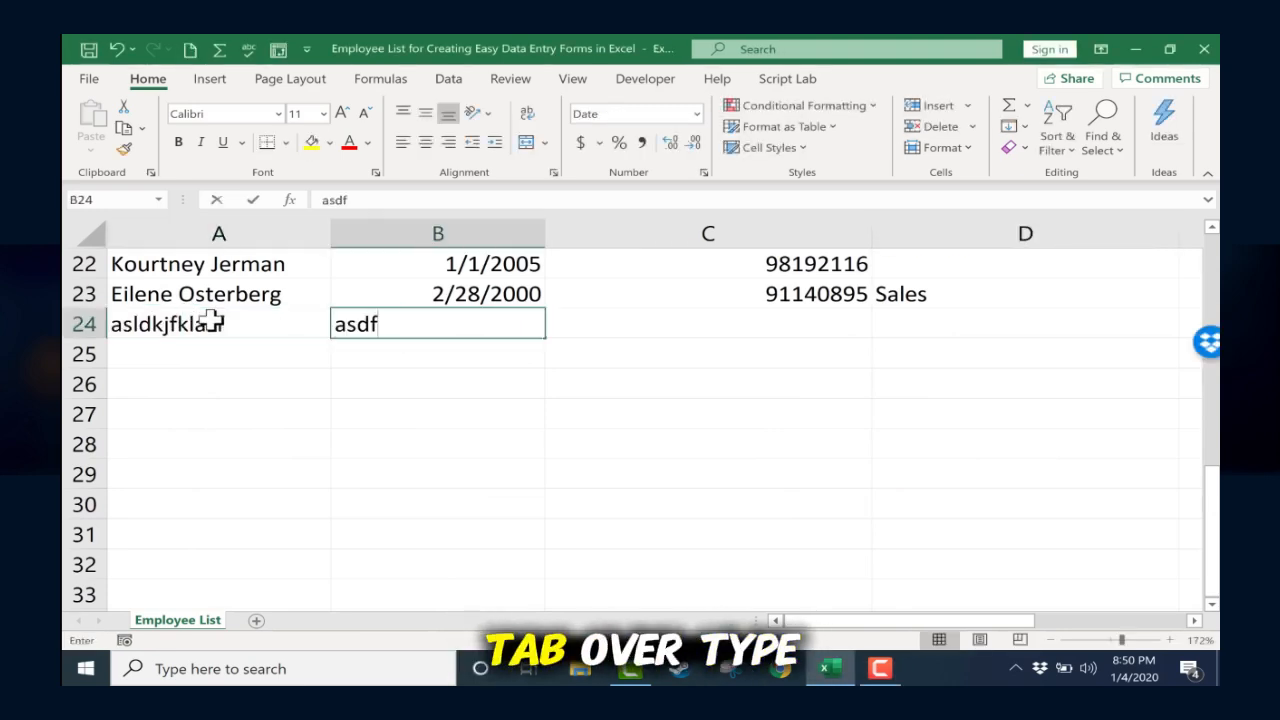
key("Tab")
type("asdf")
key("Tab")
type("asdf")
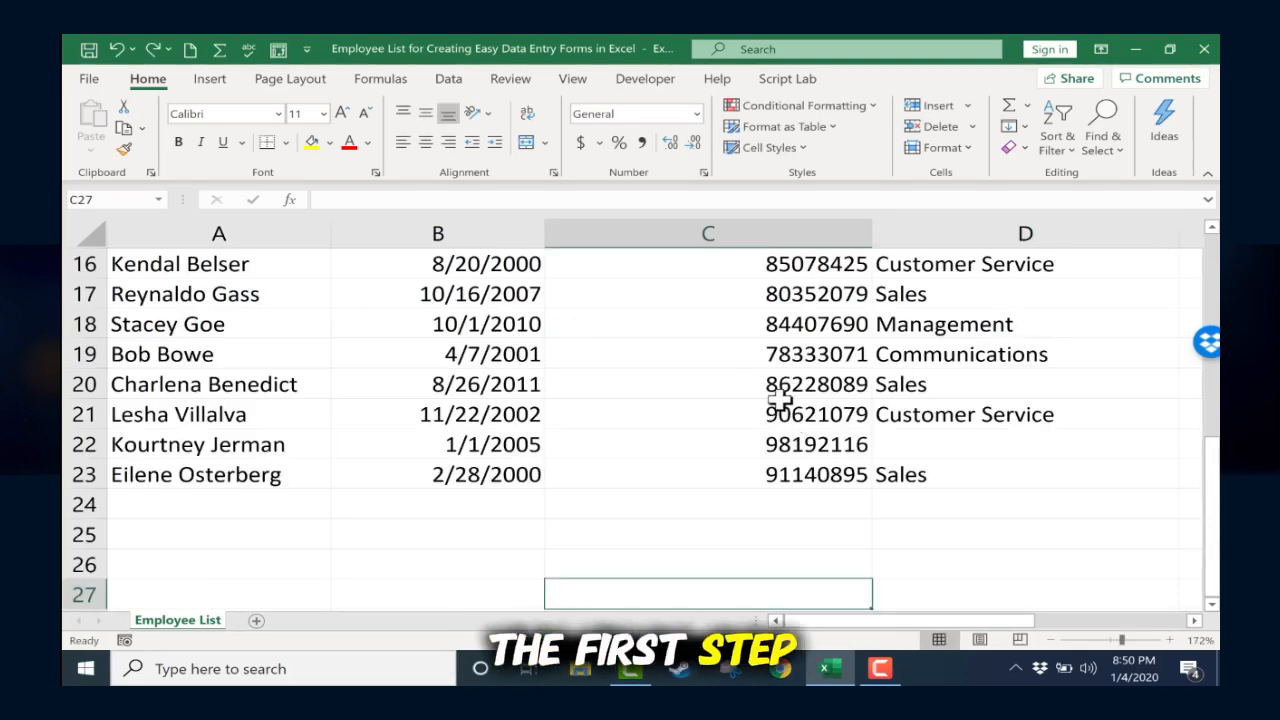
Step: Open the Quick Access Toolbar customization options and list the Commands Not in the Ribbon
scroll(529, 330, "up", 5)
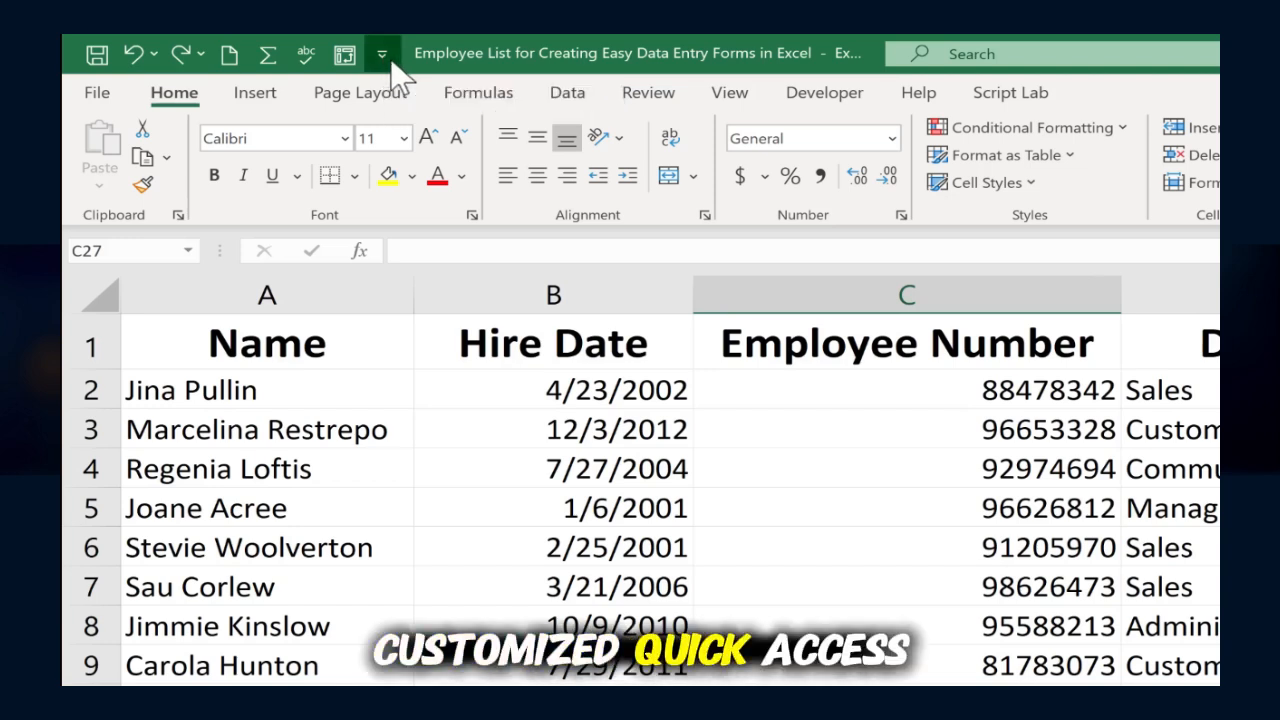
left_click(385, 57)
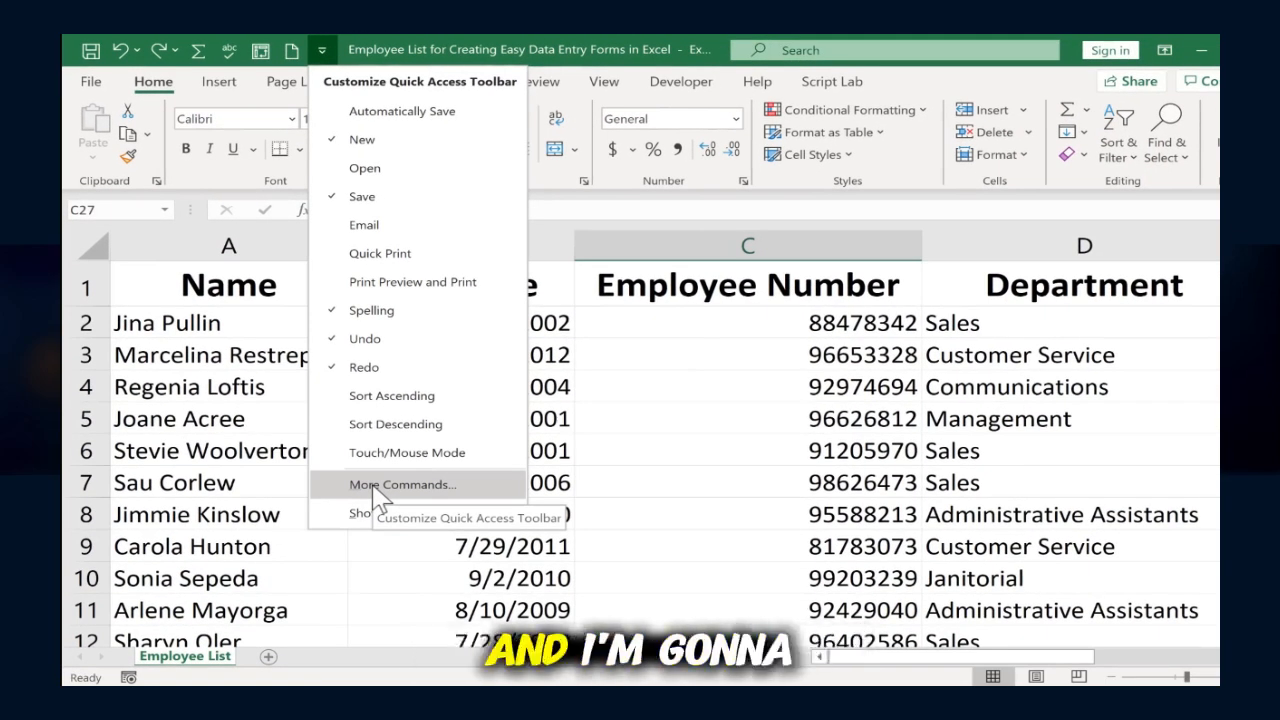
left_click(378, 488)
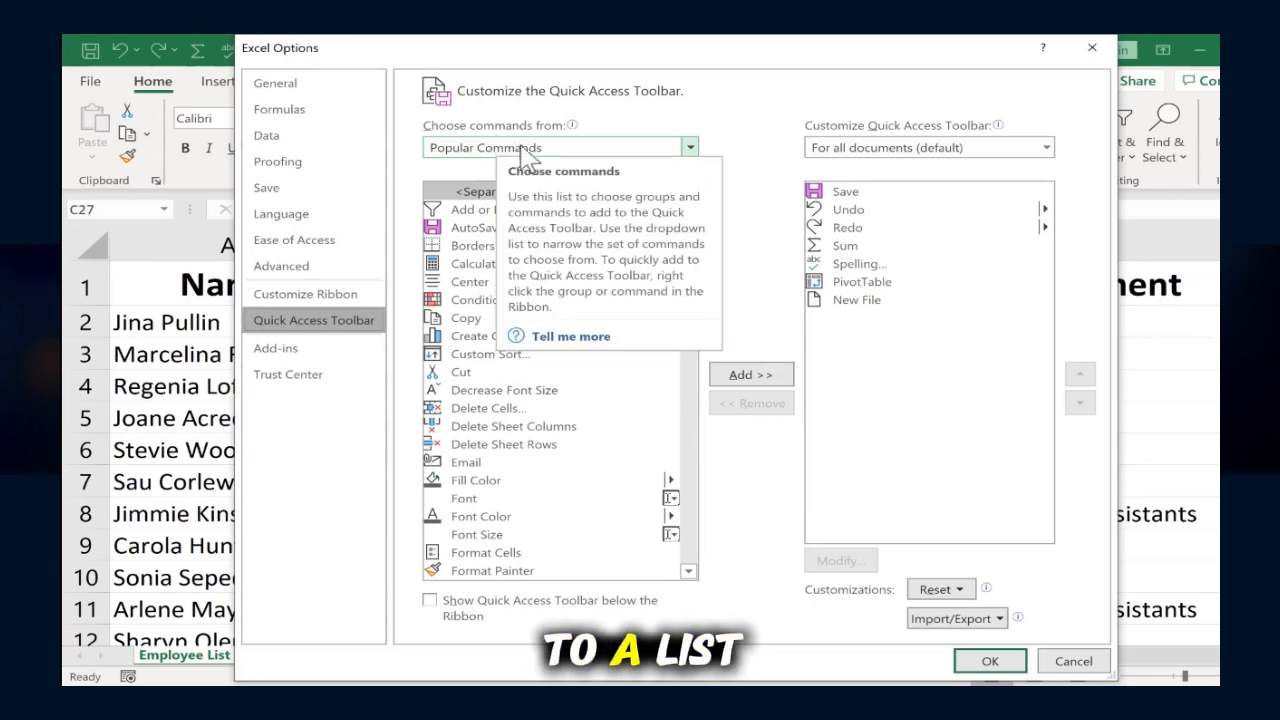
left_click(680, 148)
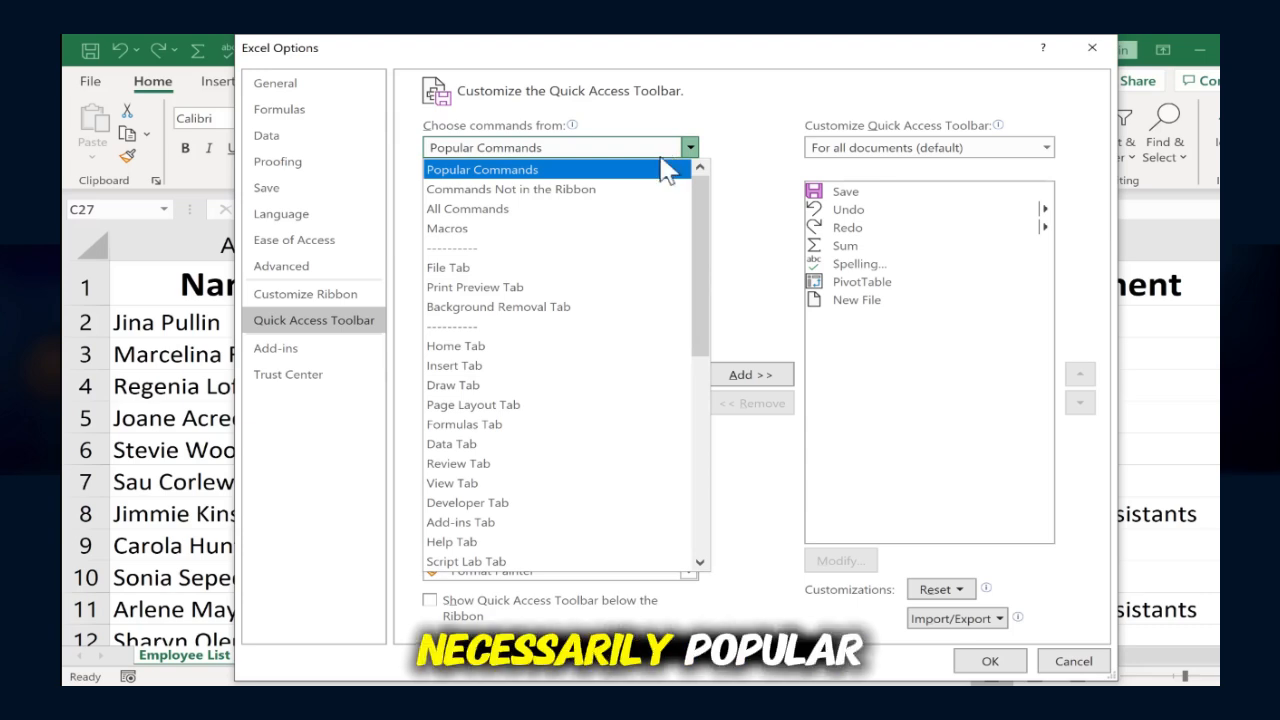
left_click(572, 191)
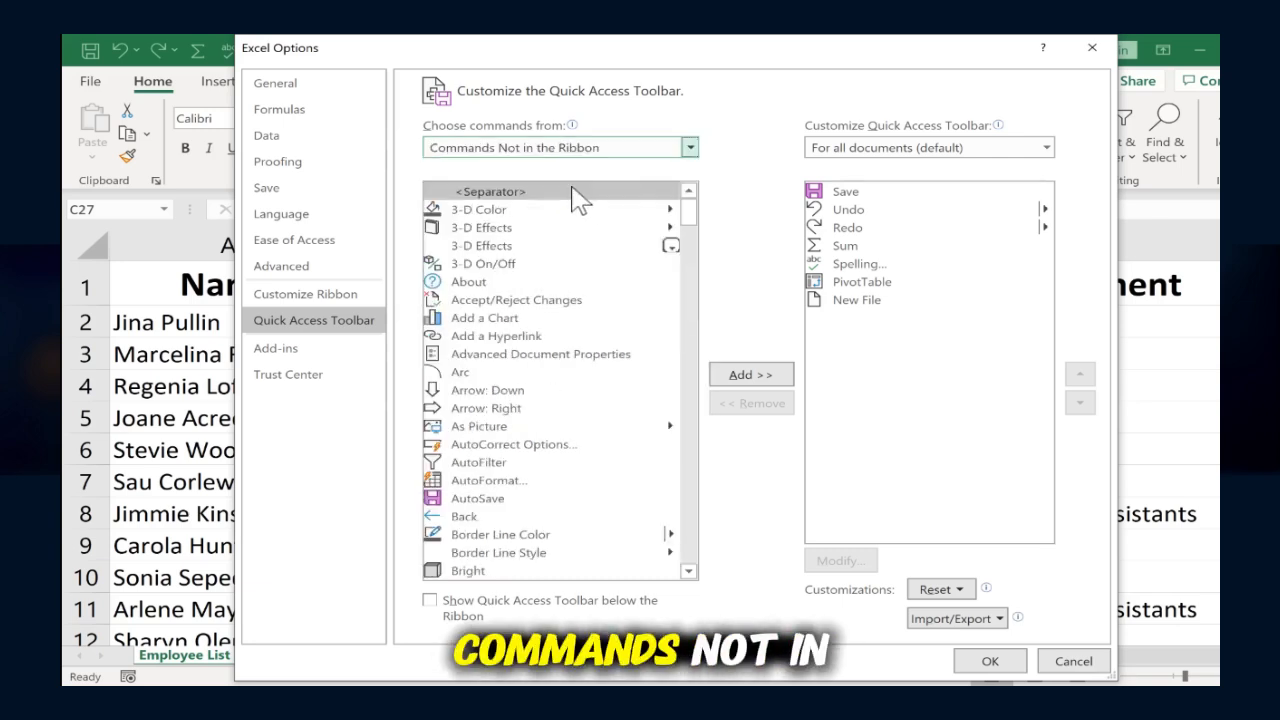
Step: Add the Form... command to the Quick Access Toolbar for all documents and accept the options
mouse_move(688, 210)
left_mouse_down()
mouse_move(686, 330)
mouse_move(686, 314)
left_mouse_up()
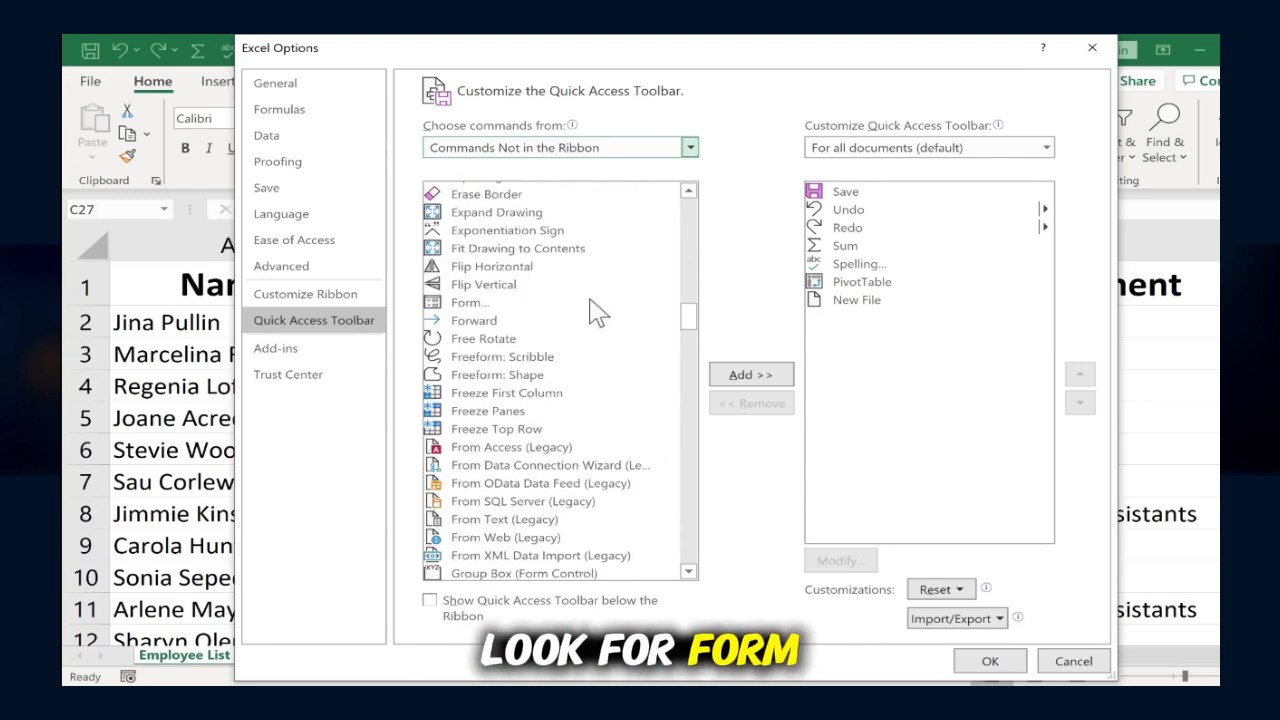
left_click(463, 304)
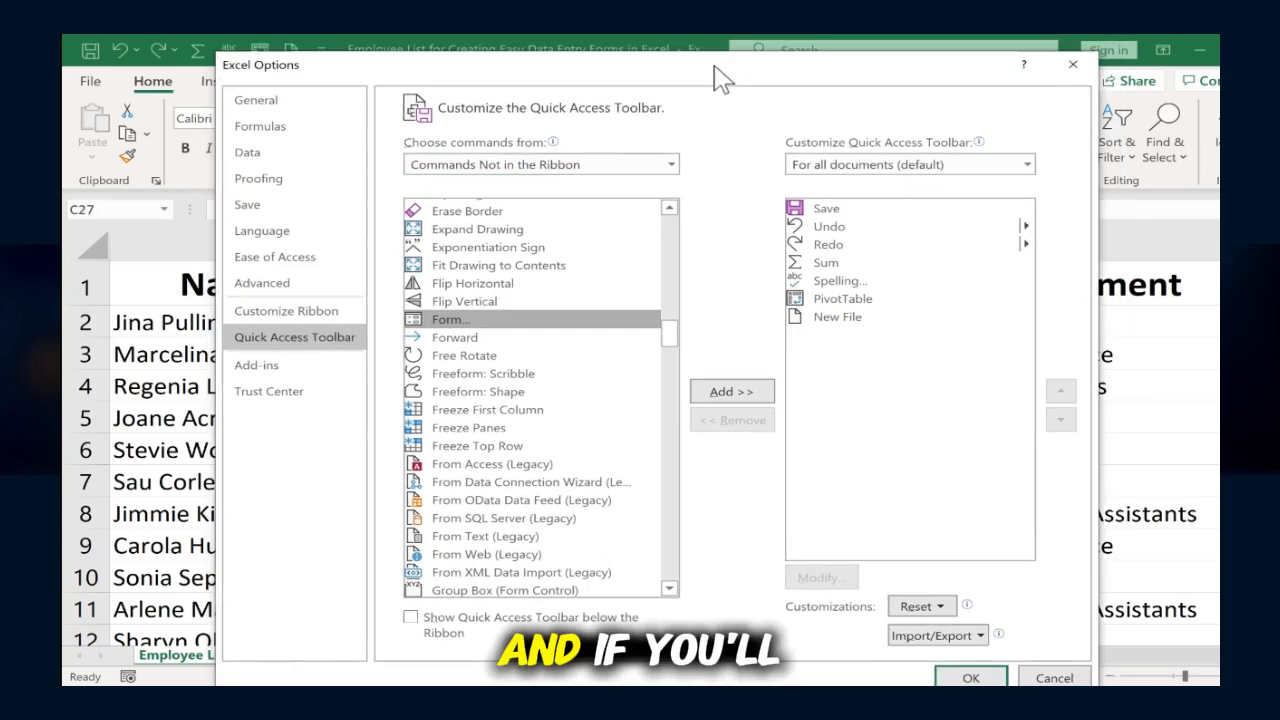
left_click_drag(720, 48, 709, 116)
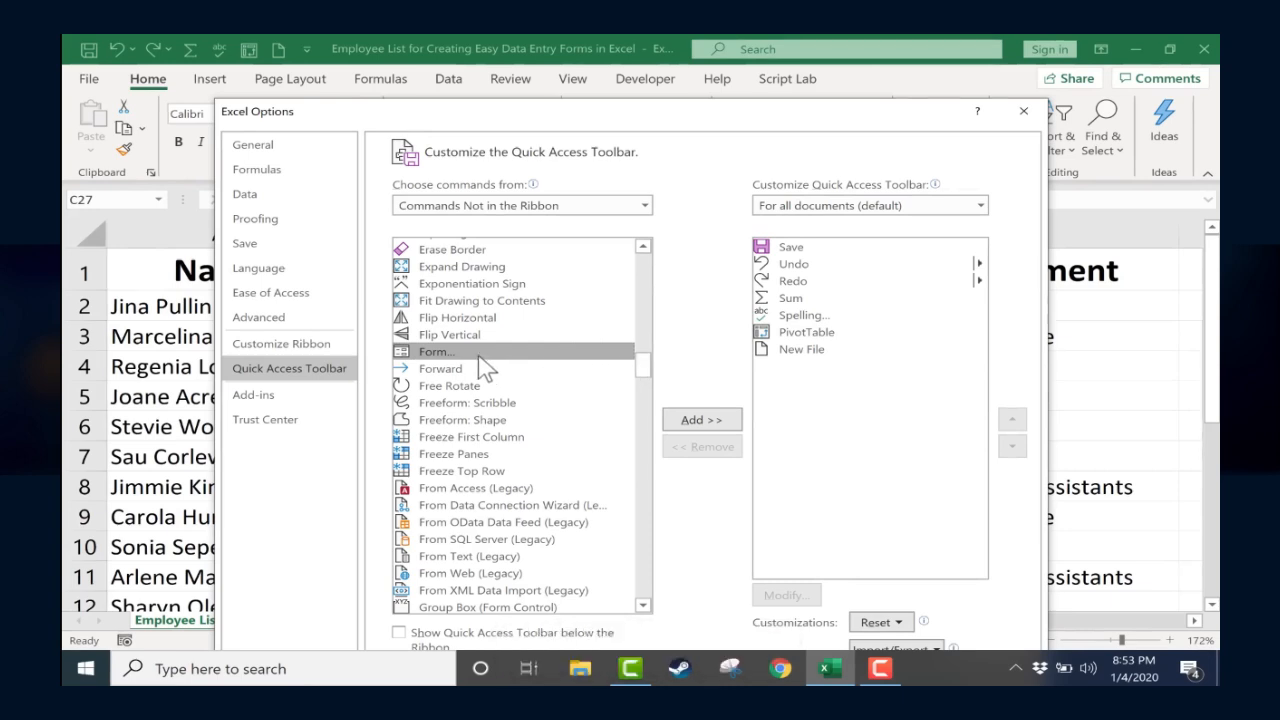
left_click(714, 420)
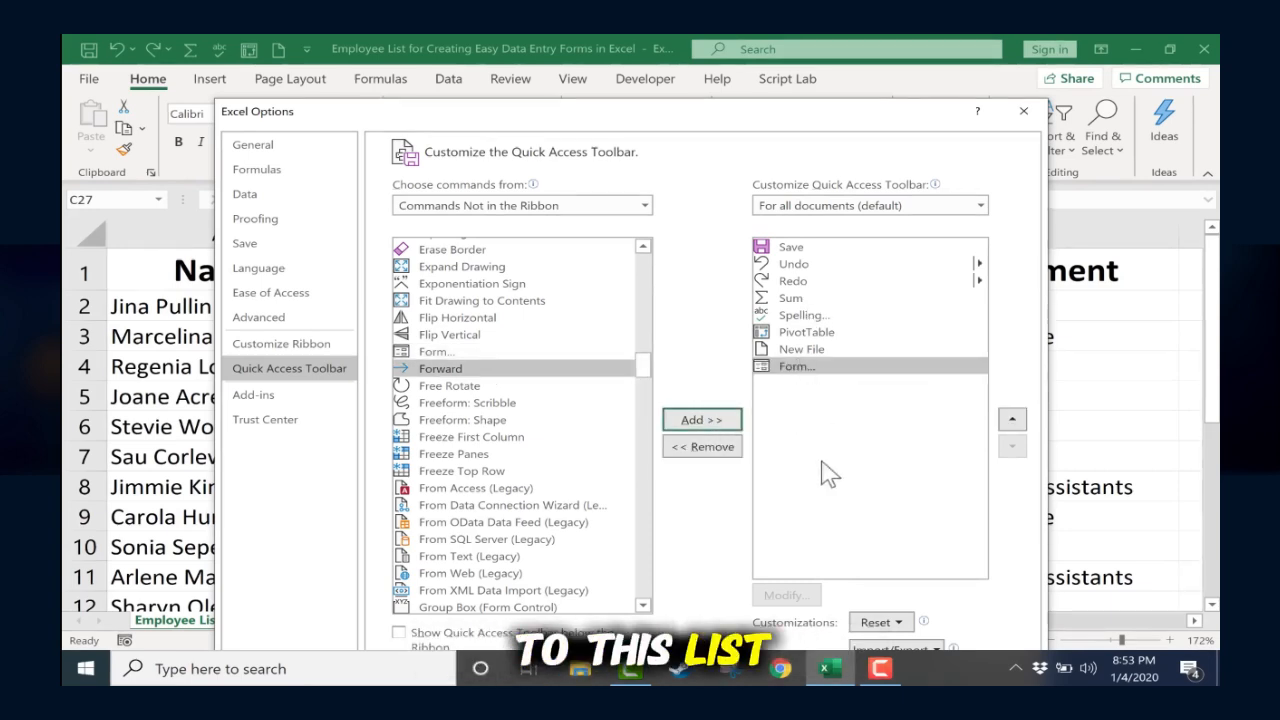
left_click_drag(874, 107, 854, 47)
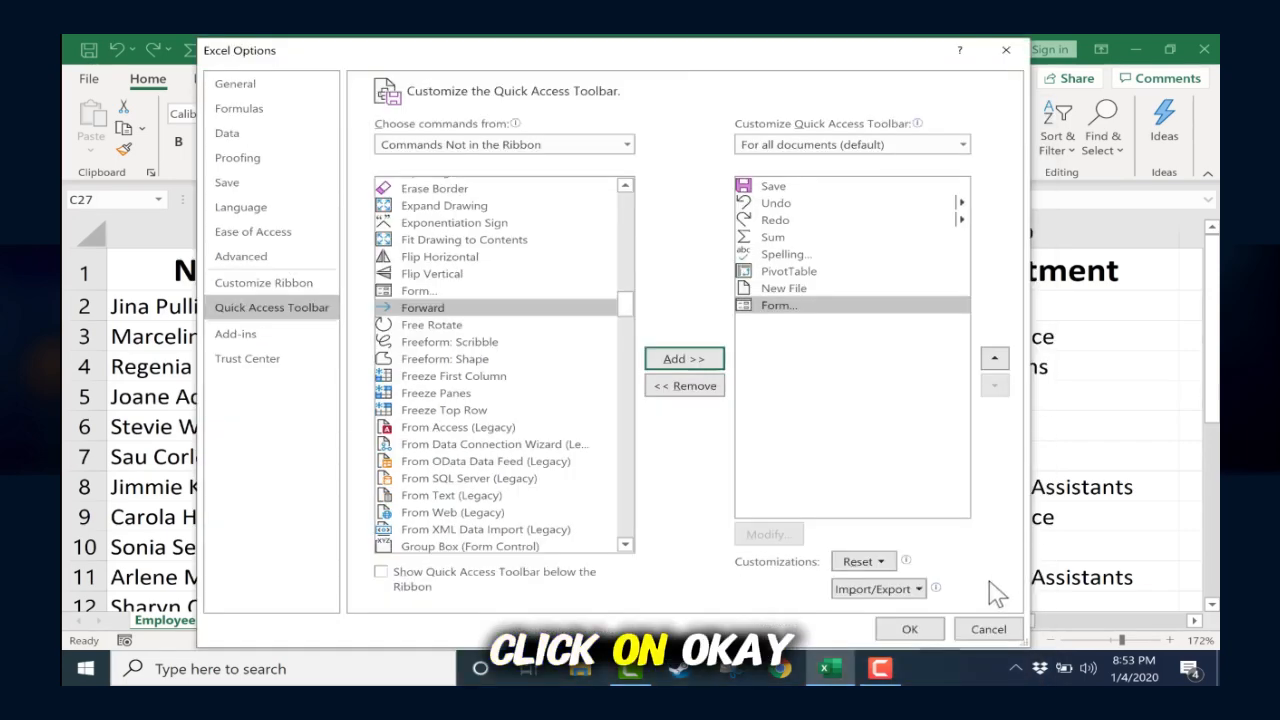
left_click(915, 628)
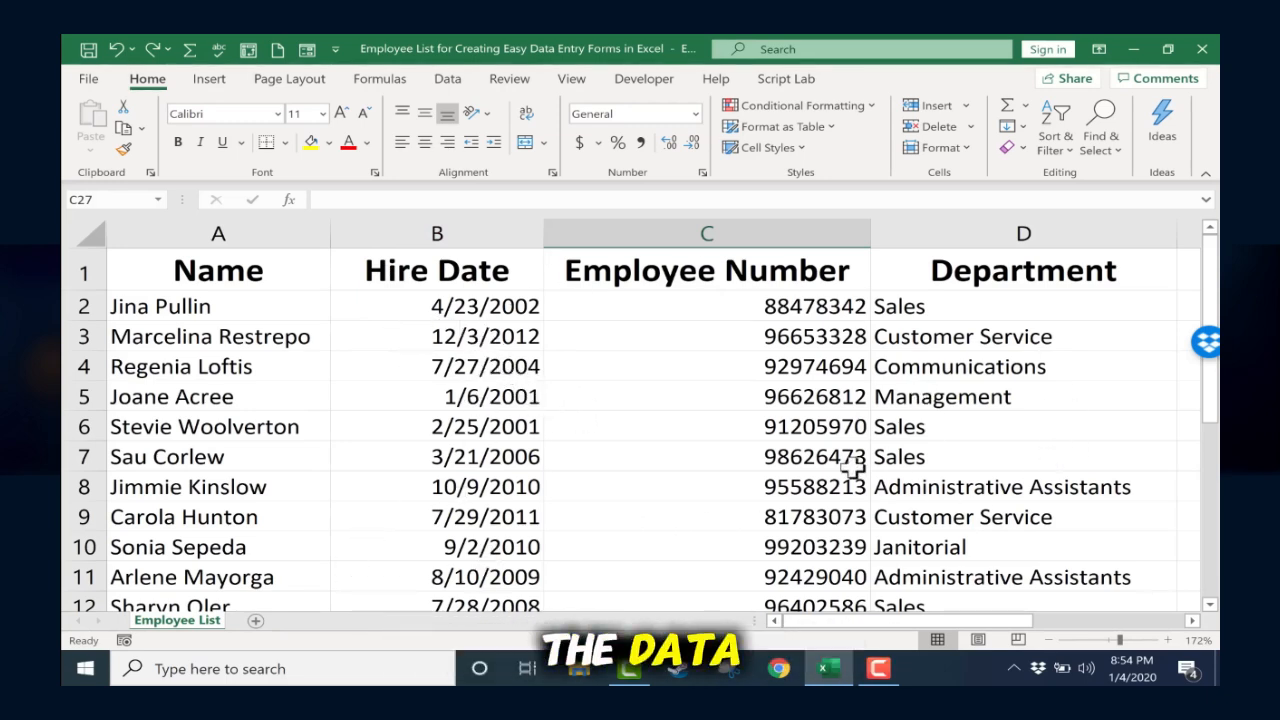
Step: Convert the employee data in A1:D23 into a table with headers
left_click(485, 487)
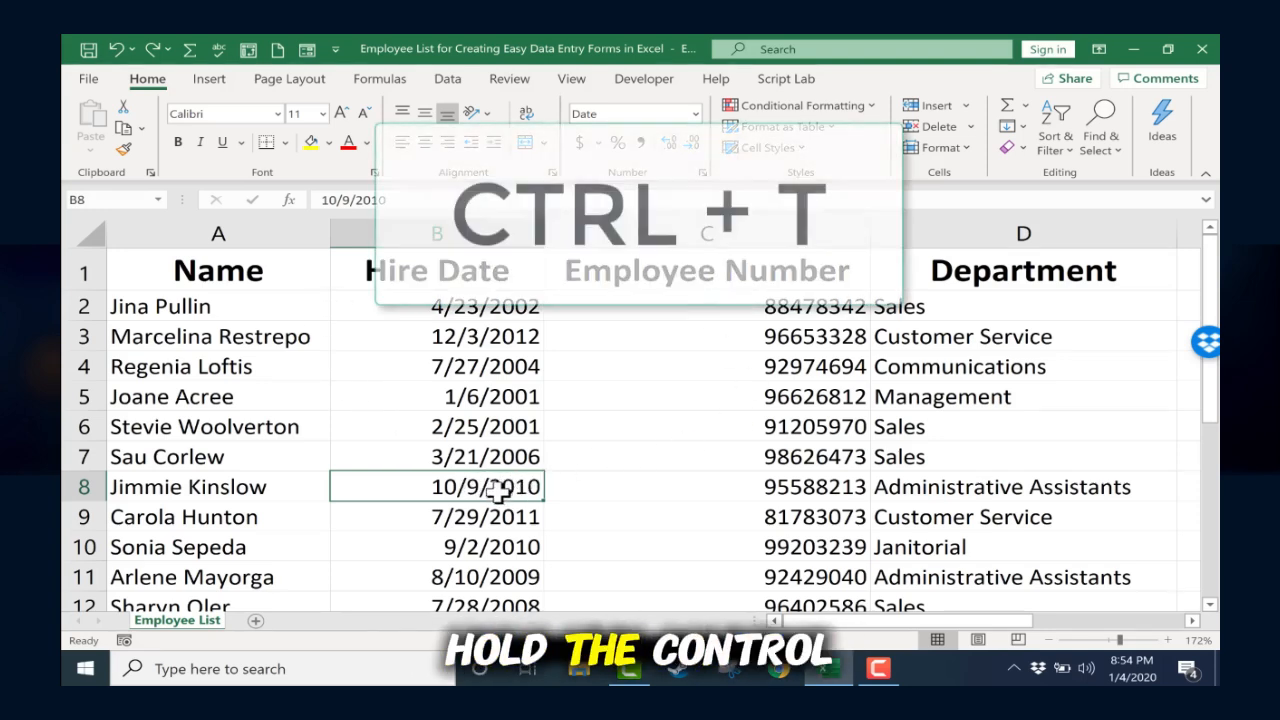
key("ctrl+t")
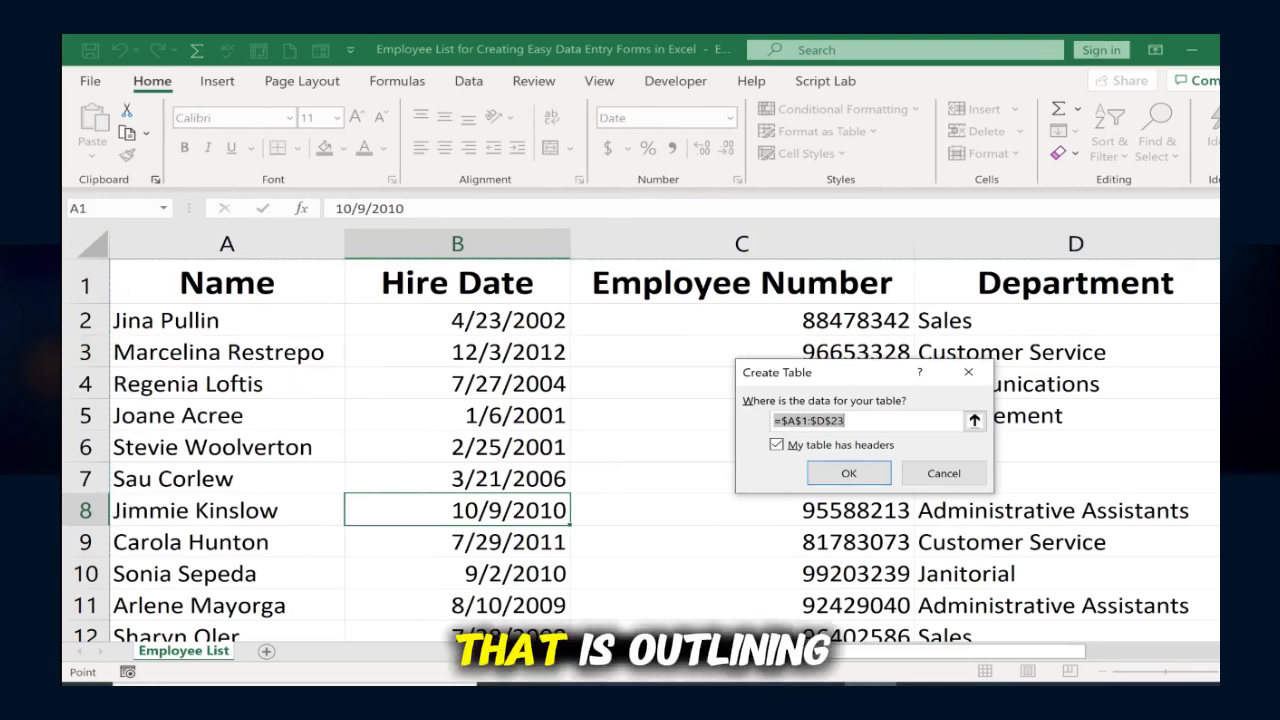
left_click(973, 422)
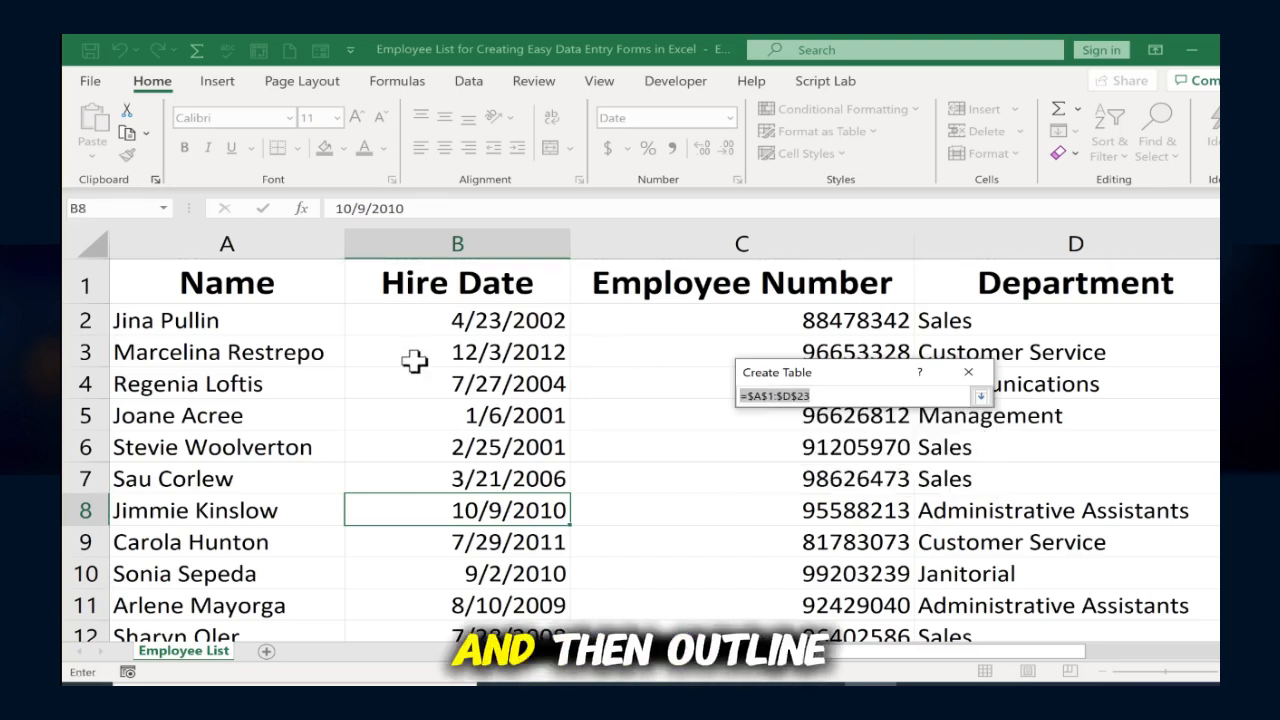
left_click(980, 398)
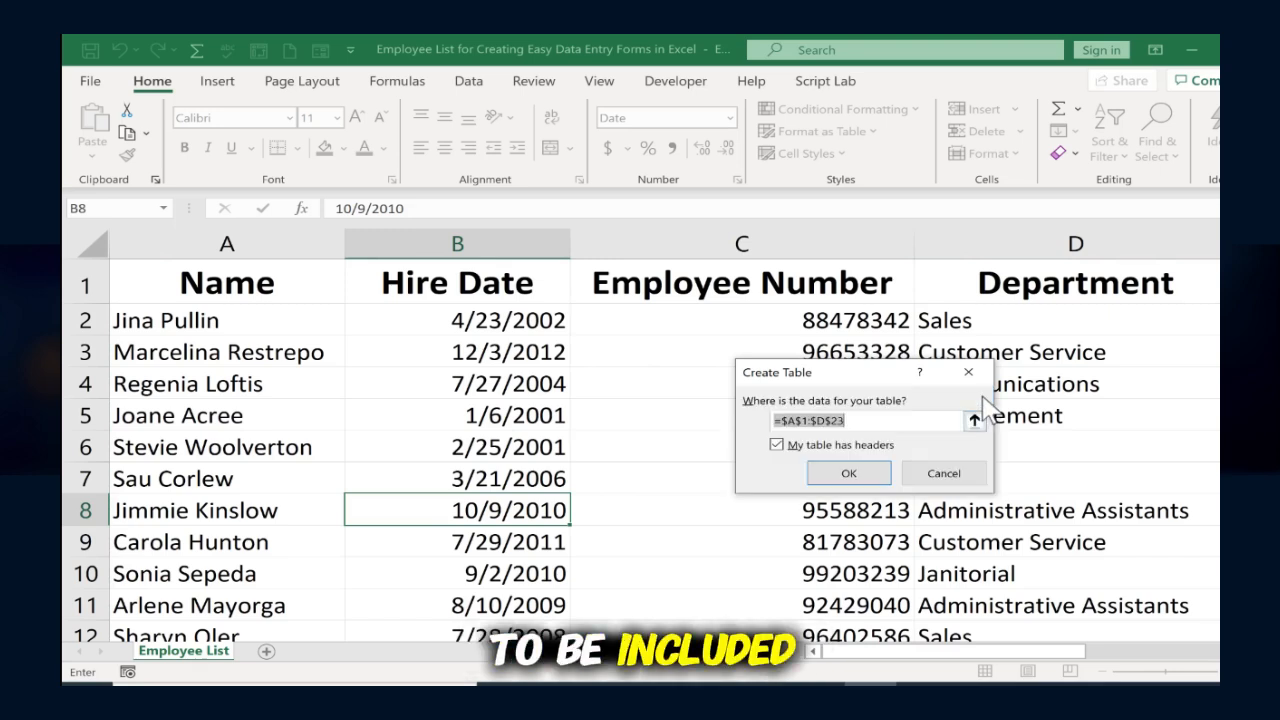
left_click(777, 445)
left_click(777, 445)
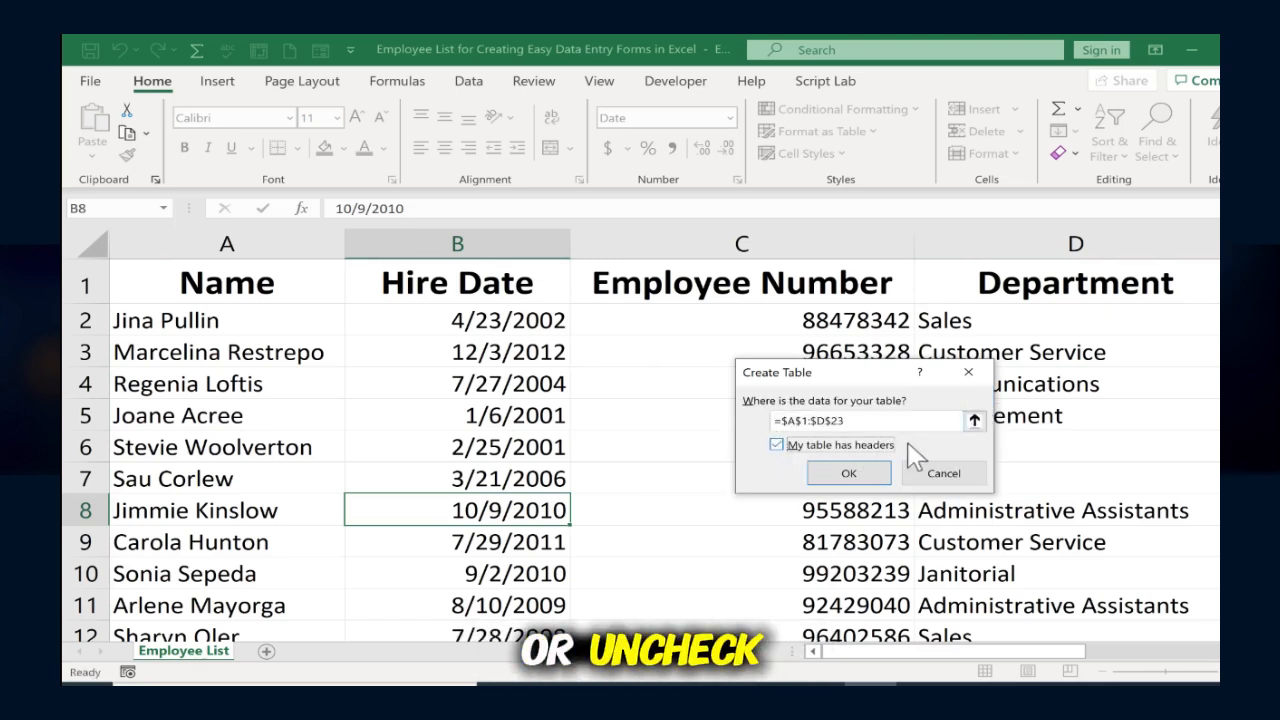
left_click(855, 474)
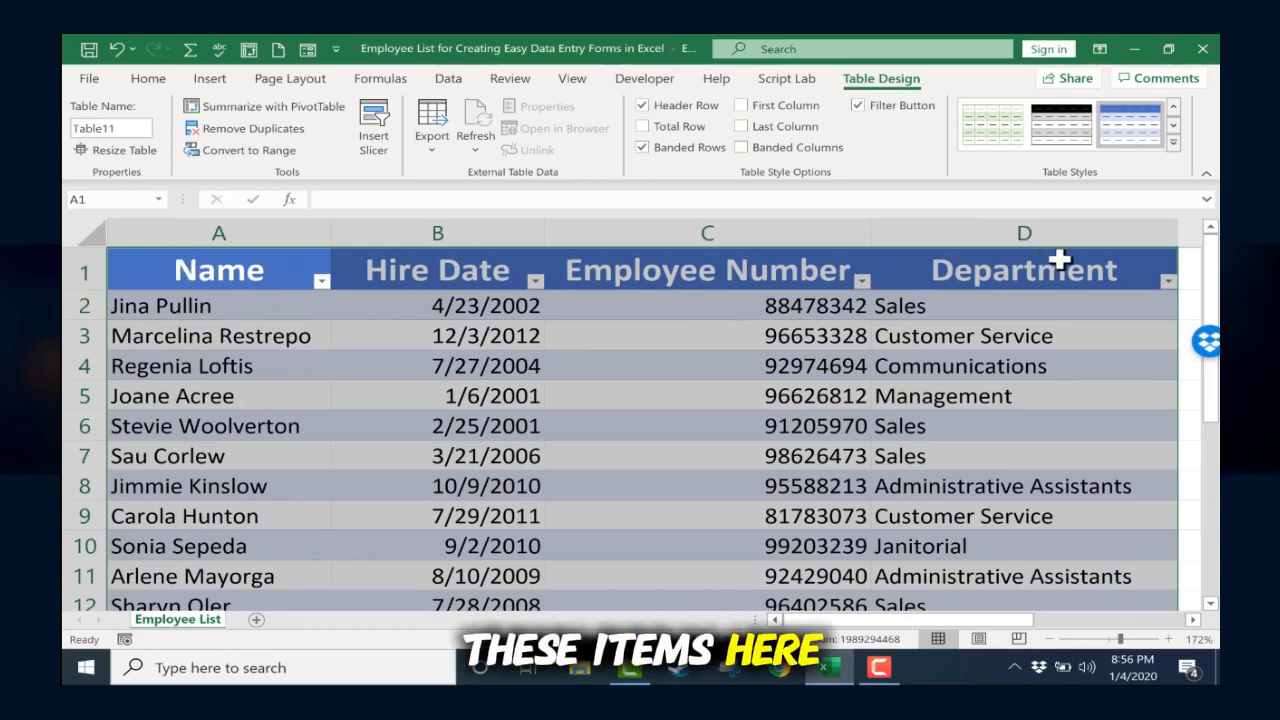
Step: Select a cell inside the employee table, open its data entry form and reposition the form over the sheet
scroll(1059, 260, "down", 1)
scroll(1059, 260, "up", 1)
scroll(869, 404, "down", 7)
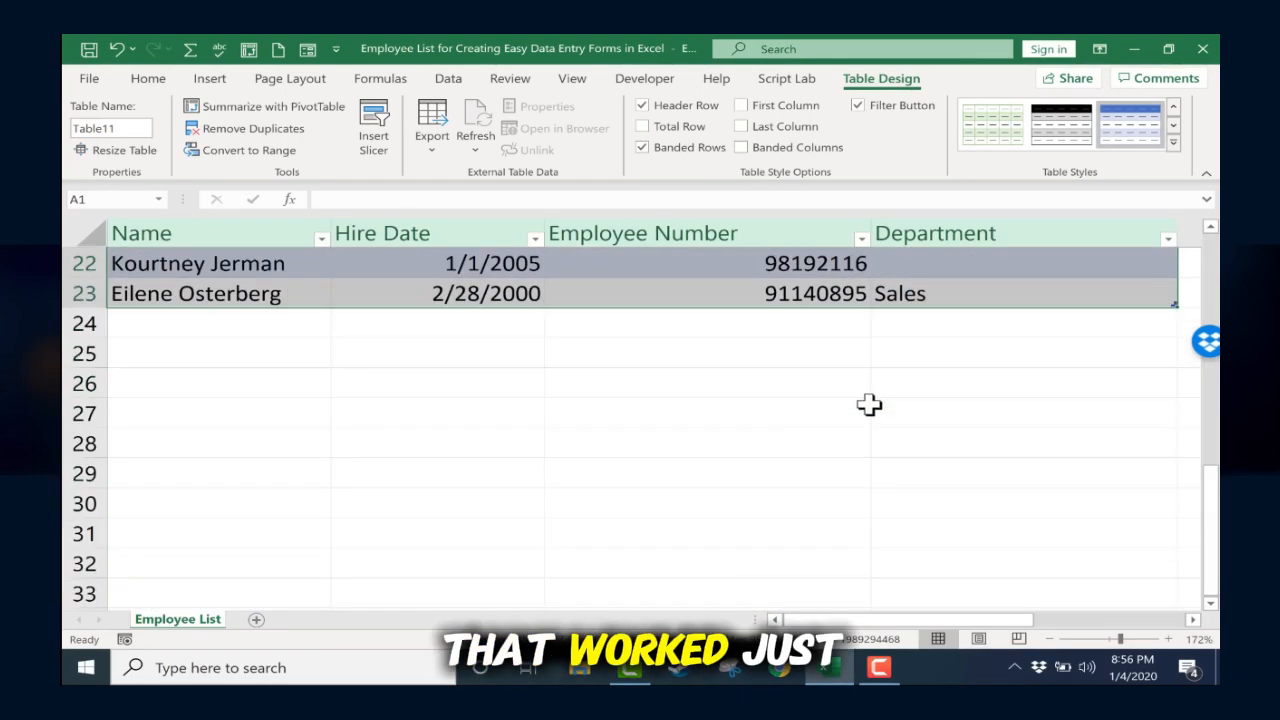
scroll(869, 404, "up", 7)
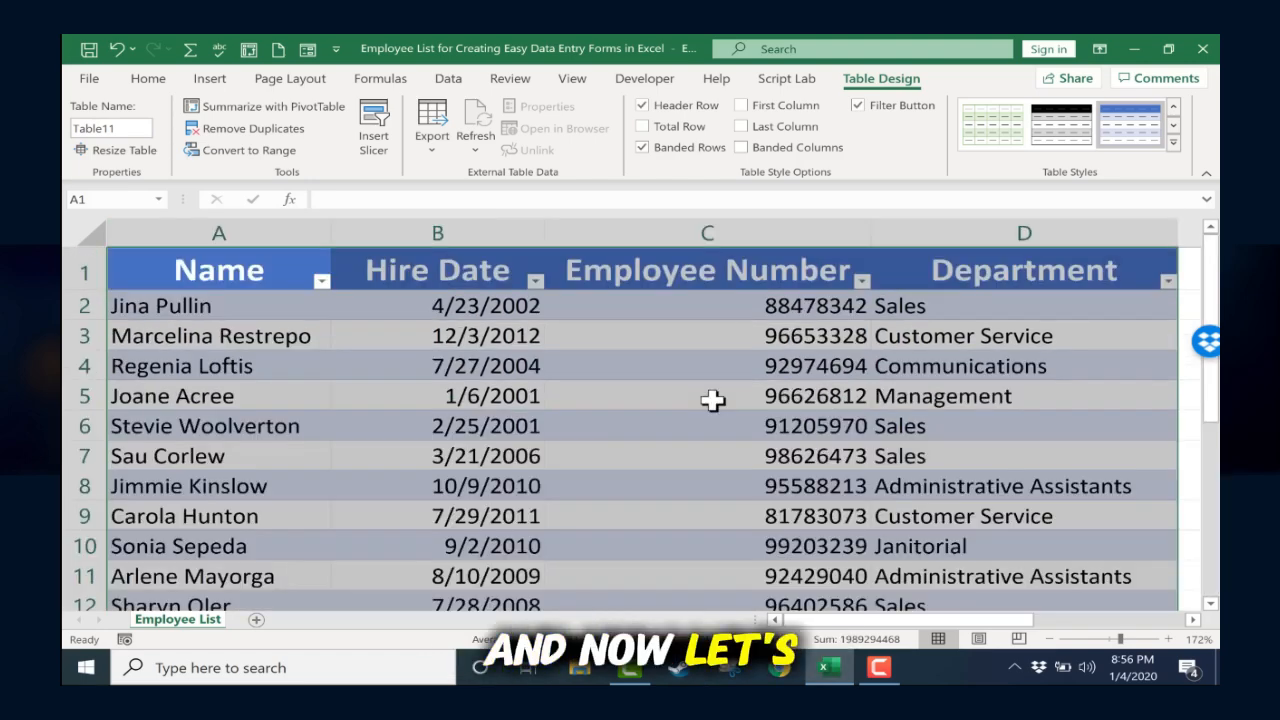
left_click(465, 514)
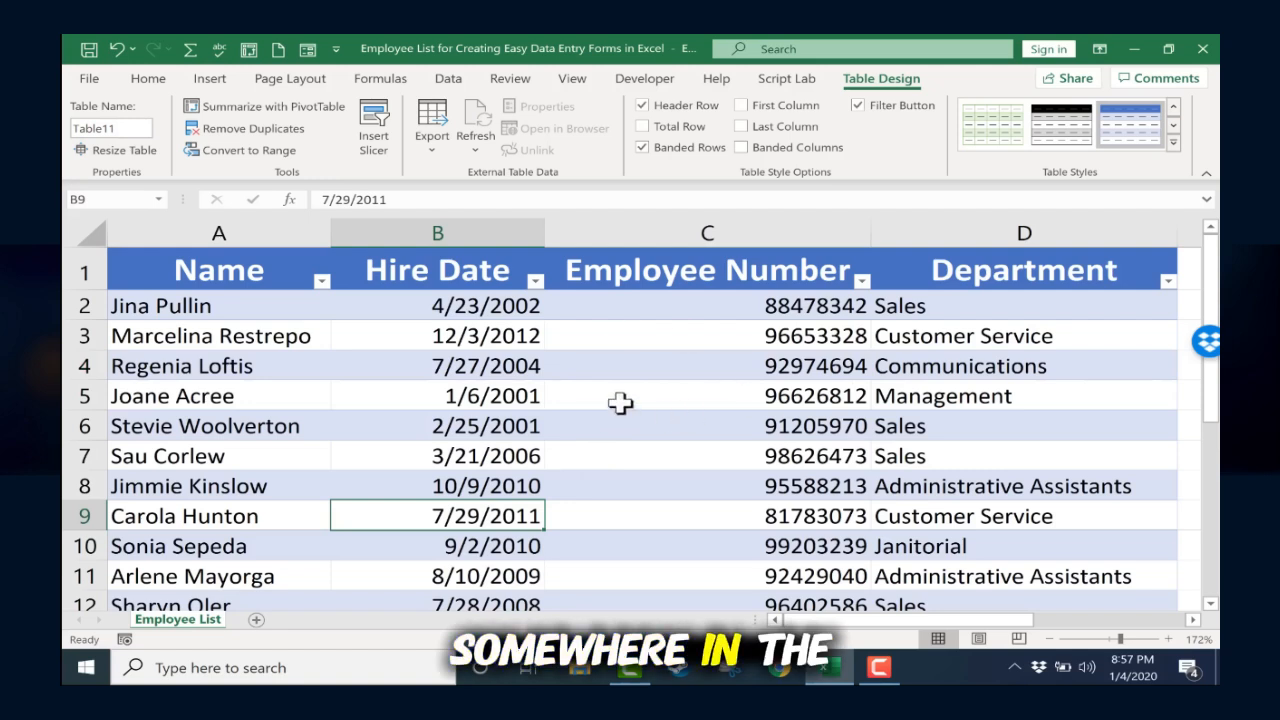
left_click(620, 368)
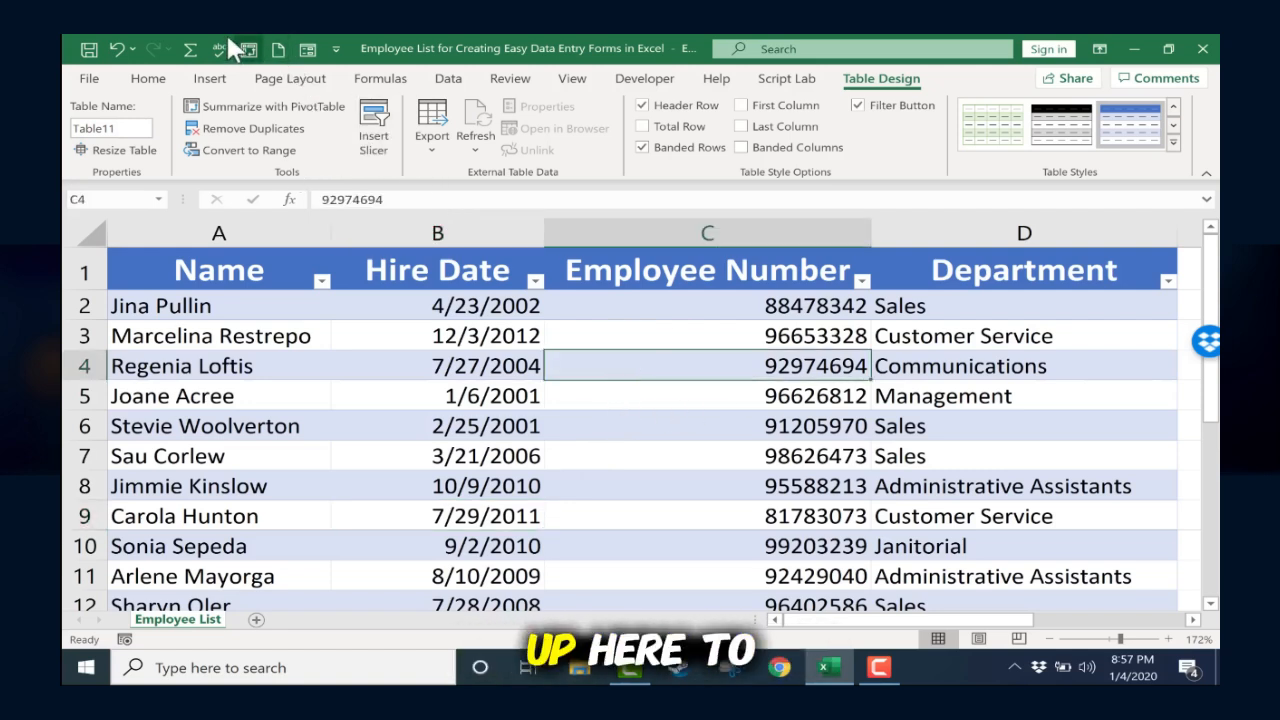
left_click(307, 50)
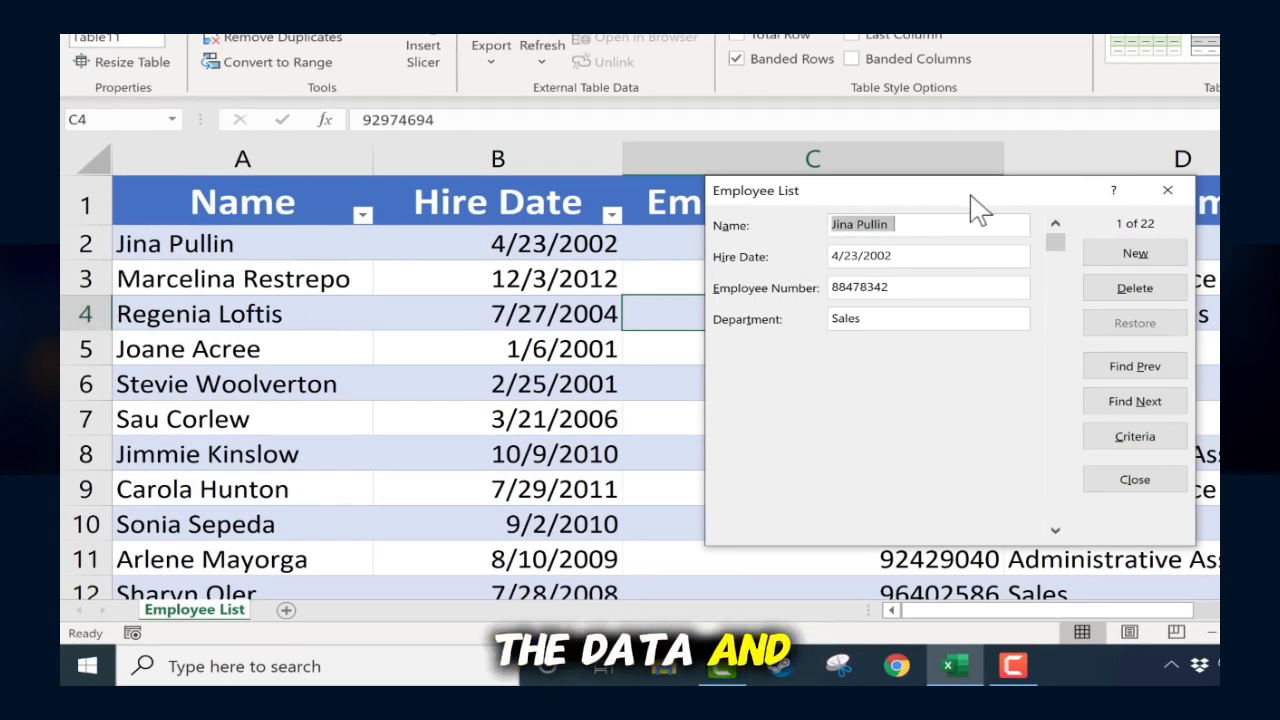
left_click_drag(970, 196, 607, 313)
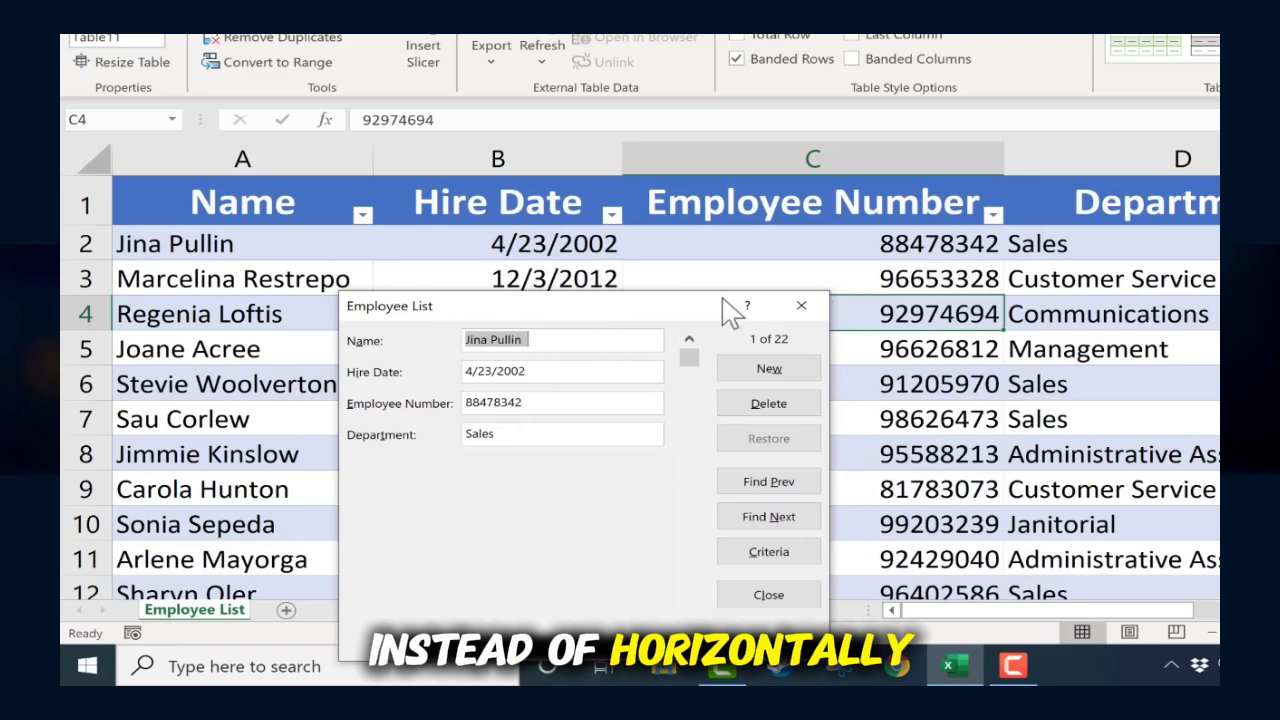
left_click_drag(733, 308, 1068, 210)
left_click_drag(980, 212, 596, 262)
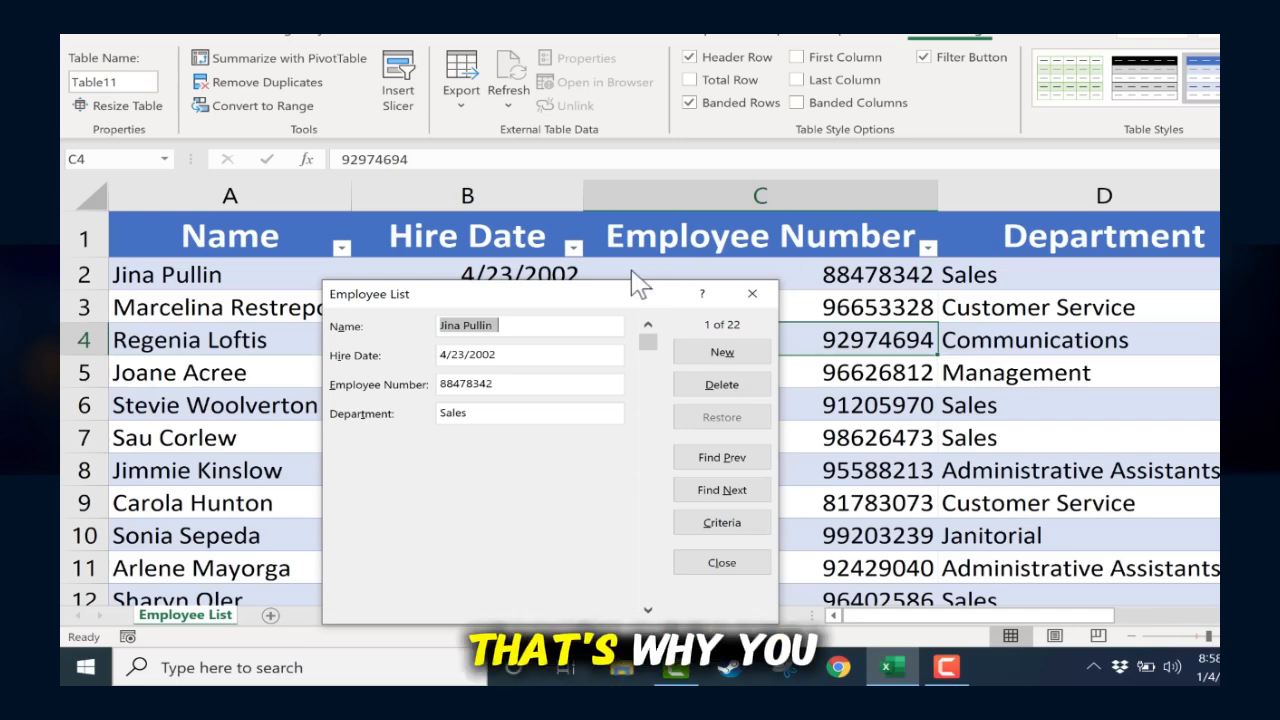
left_click_drag(486, 302, 610, 210)
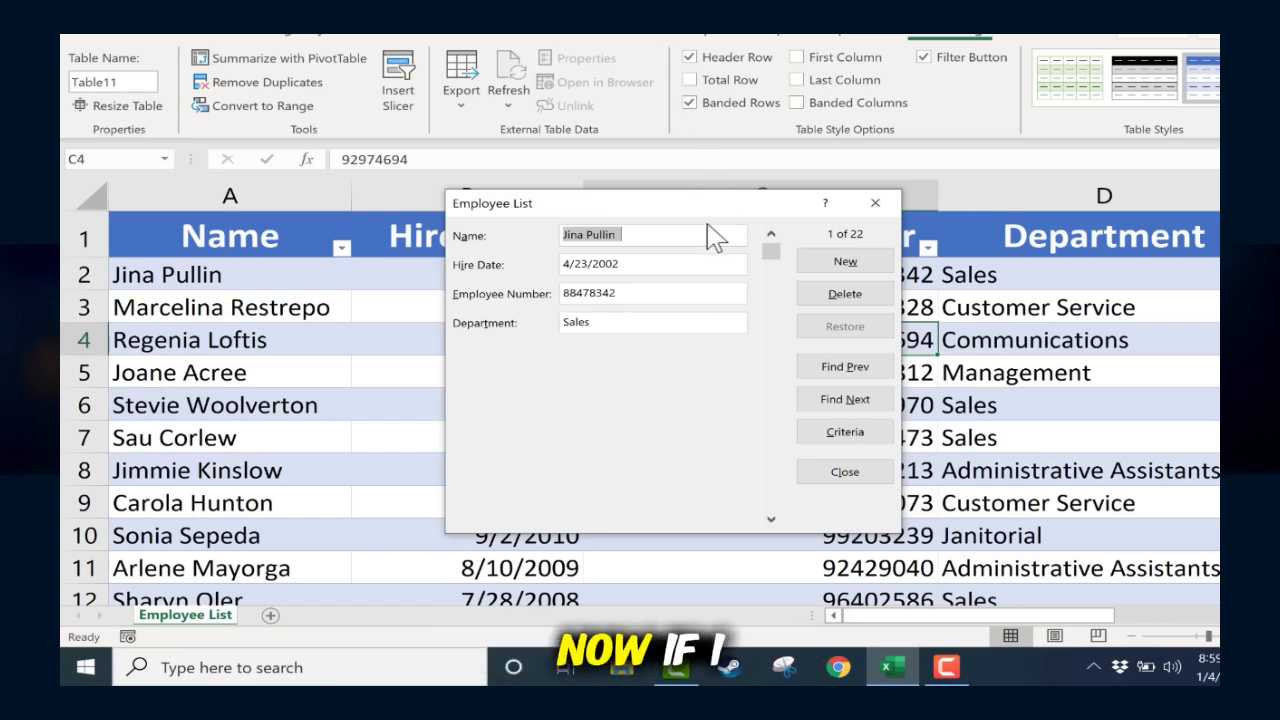
Step: Step forward through the employee records in the form, one by one, up to the ninth record
left_click(842, 404)
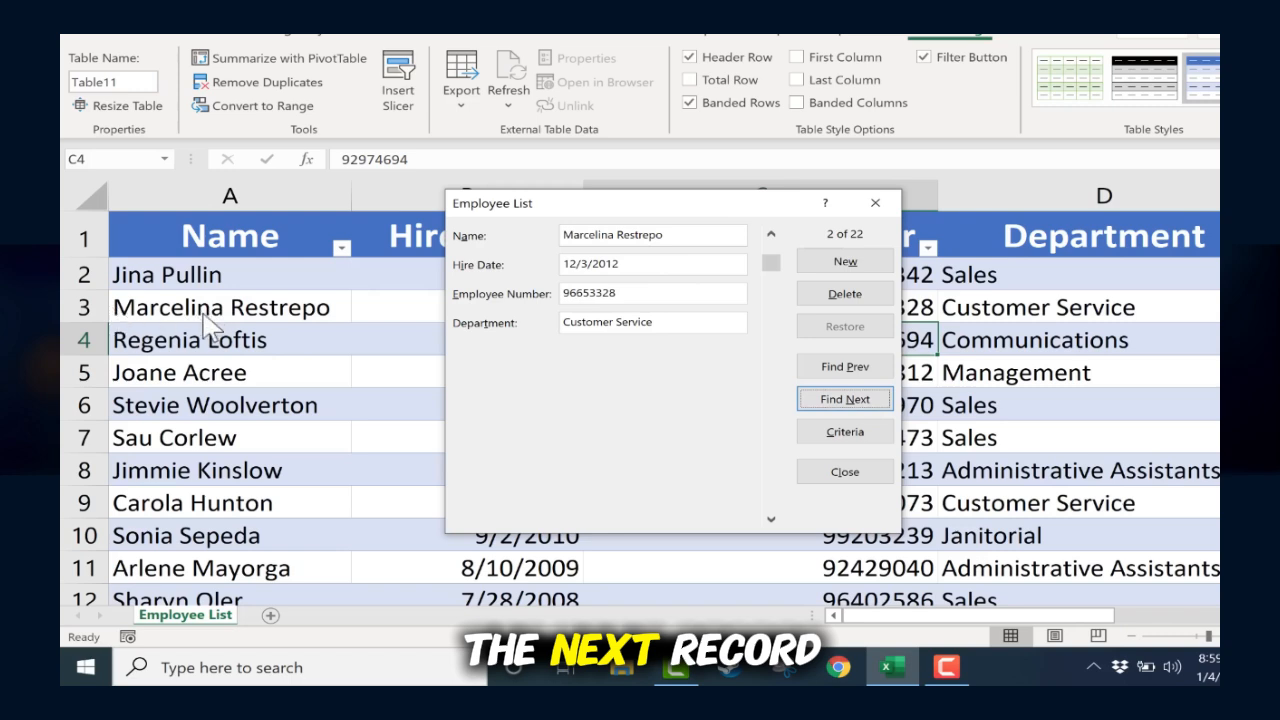
left_click(866, 398)
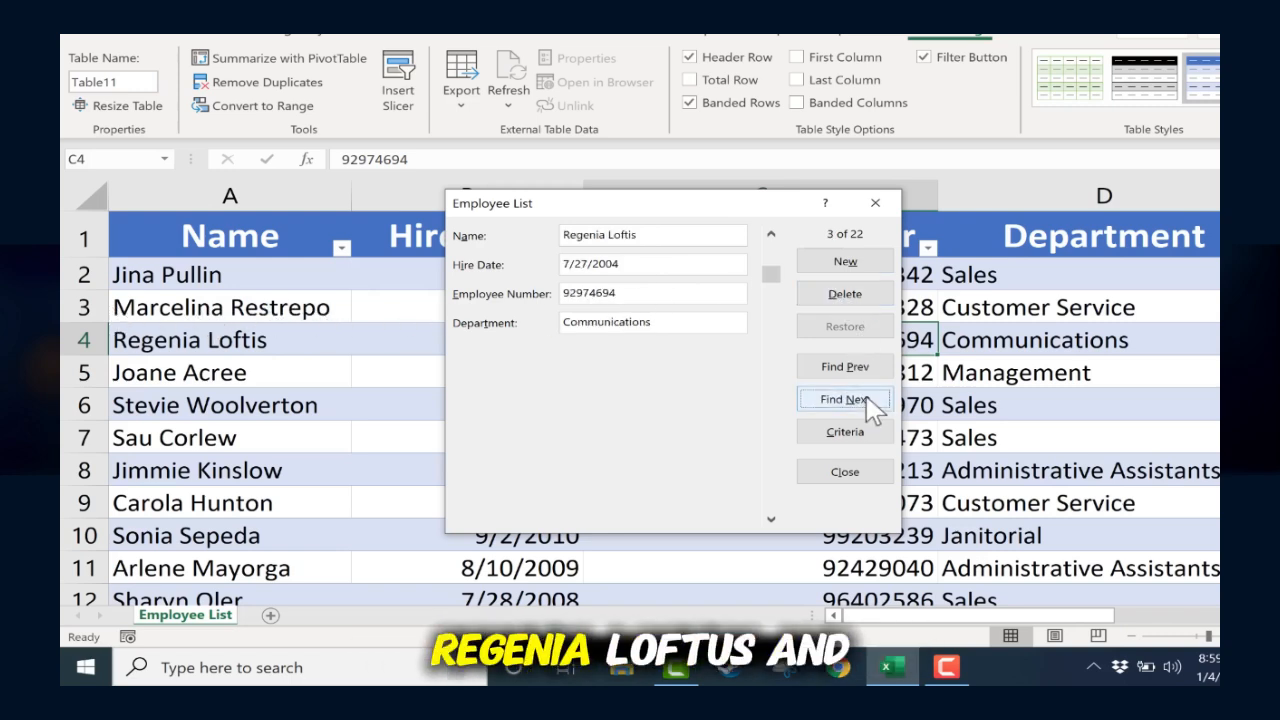
left_click(866, 402)
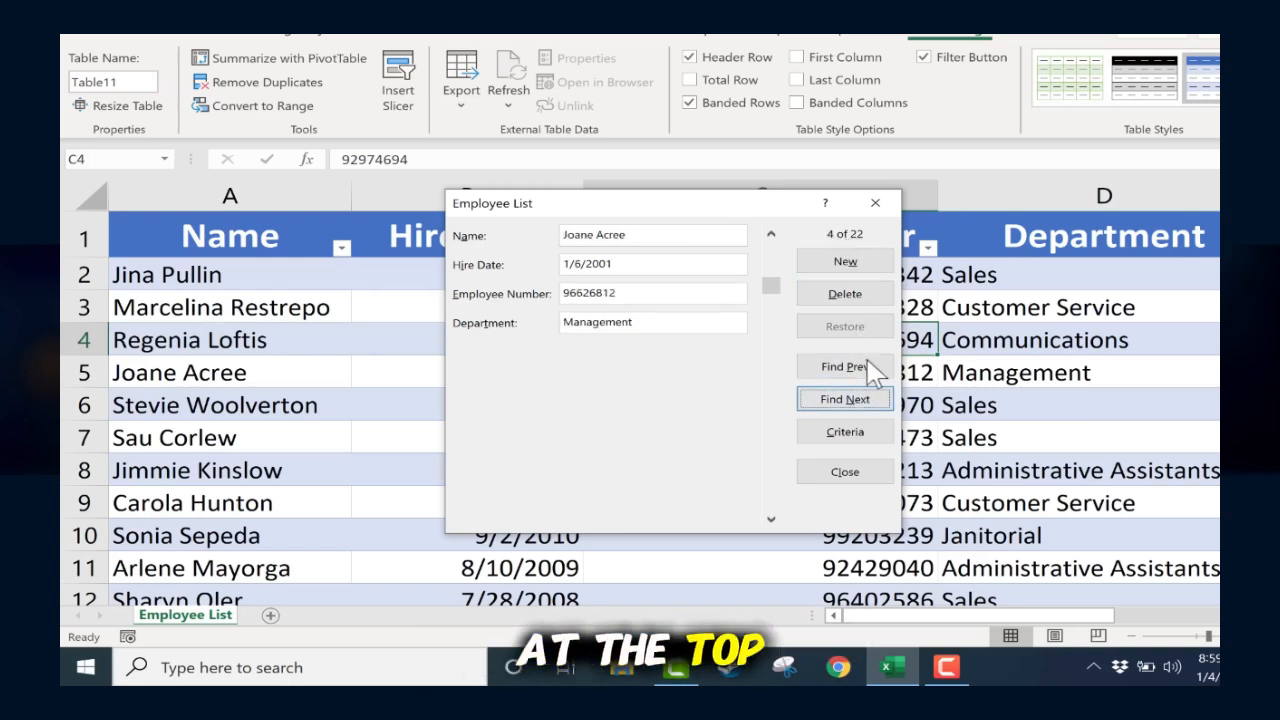
left_click(860, 400)
left_click(860, 402)
left_click(860, 402)
left_click(861, 403)
left_click(860, 402)
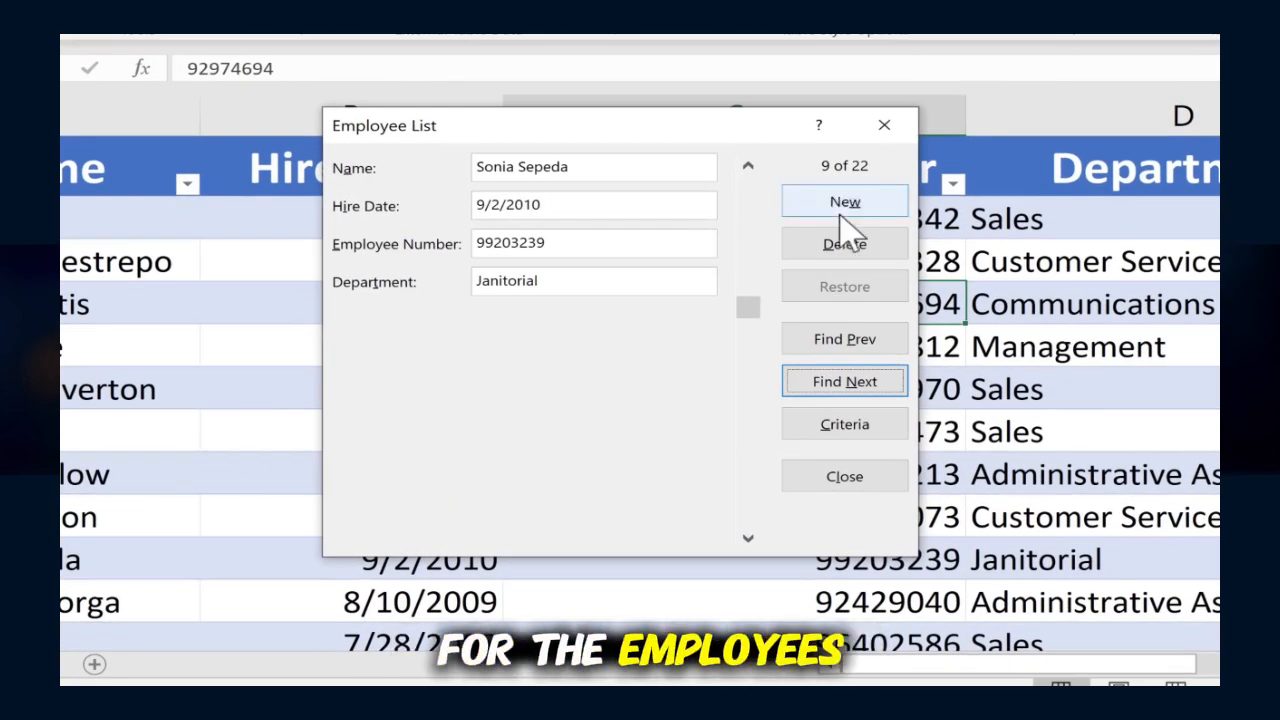
Step: Start a new record in the form and enter the employee's full name and the hire date 1/4/2022
left_click(866, 200)
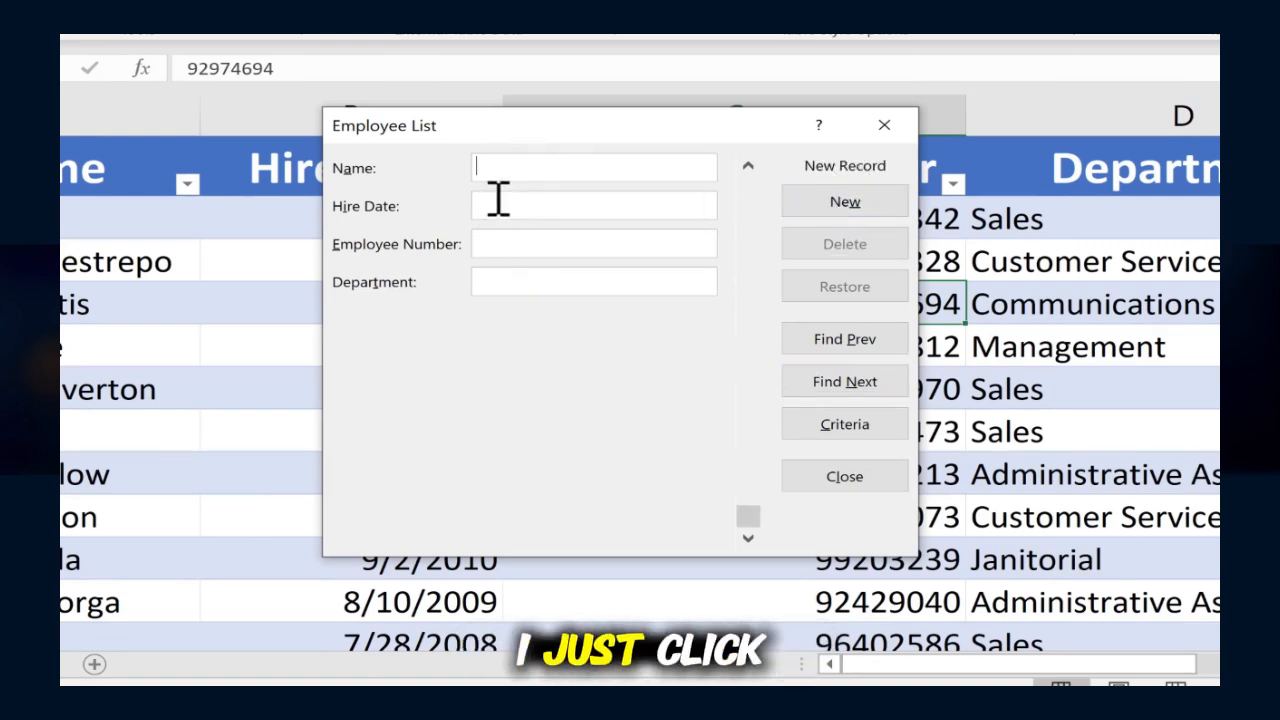
type("Gary")
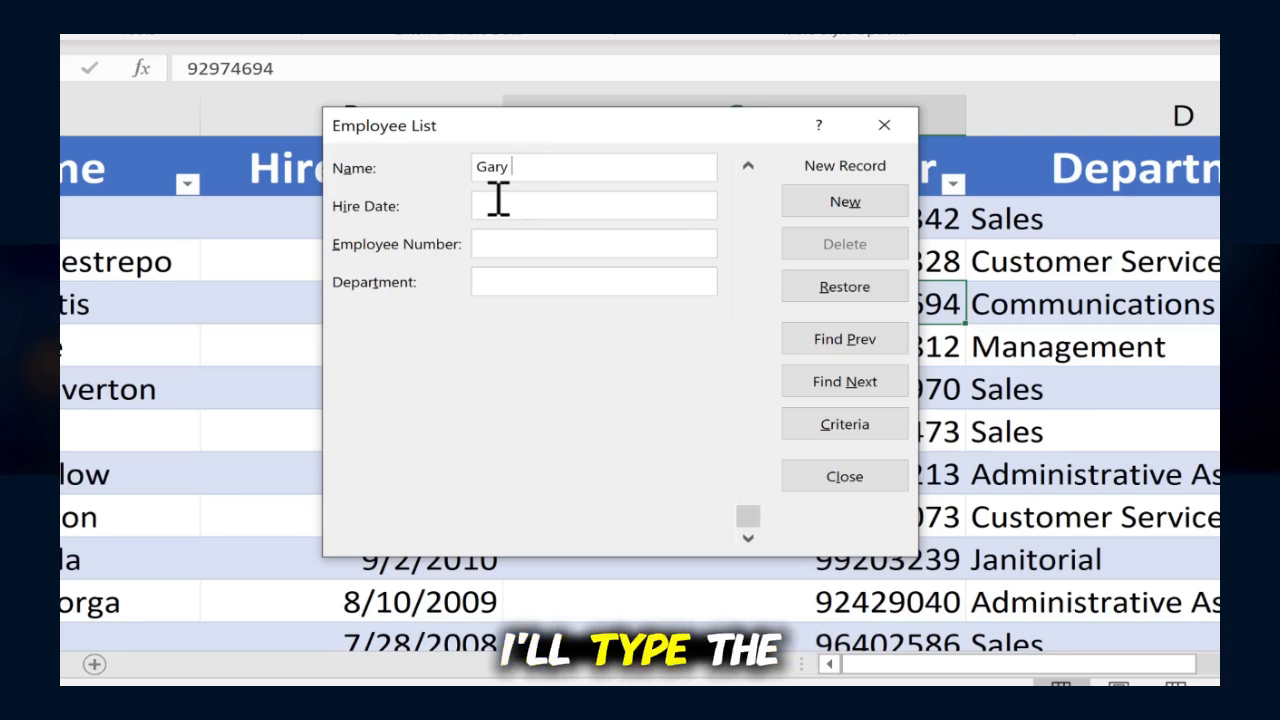
type(" Larson")
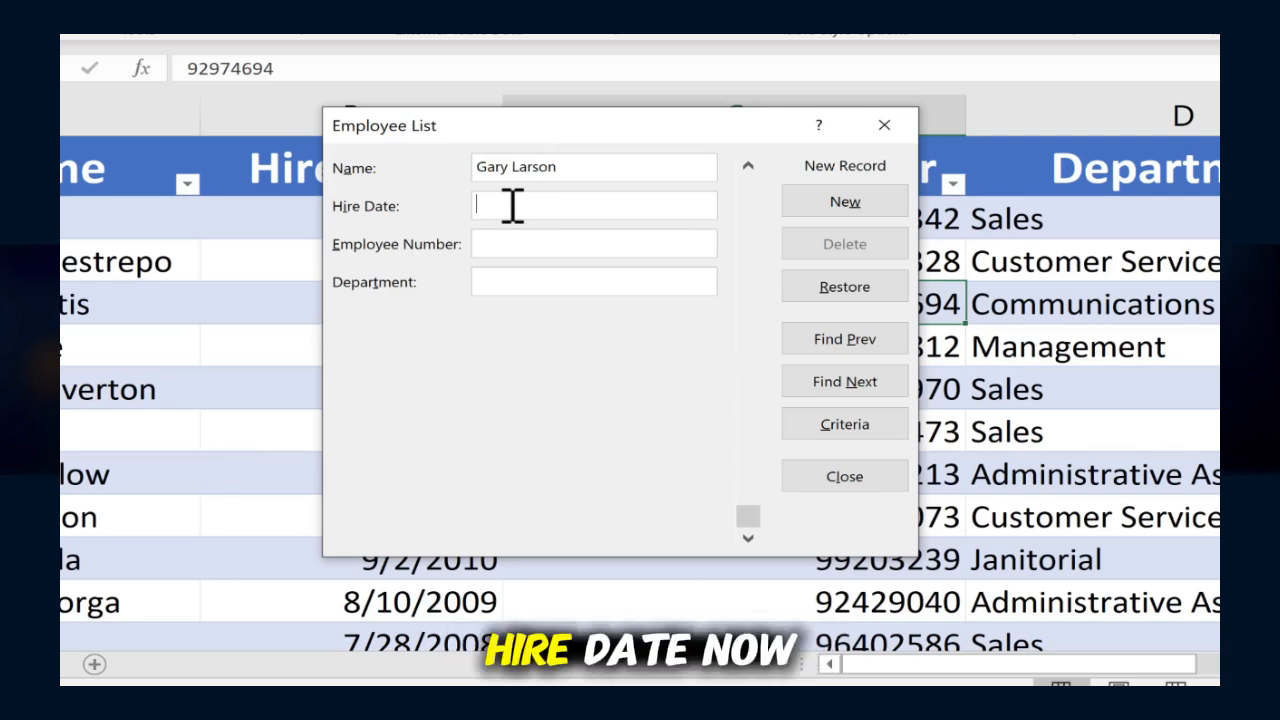
type("1/2")
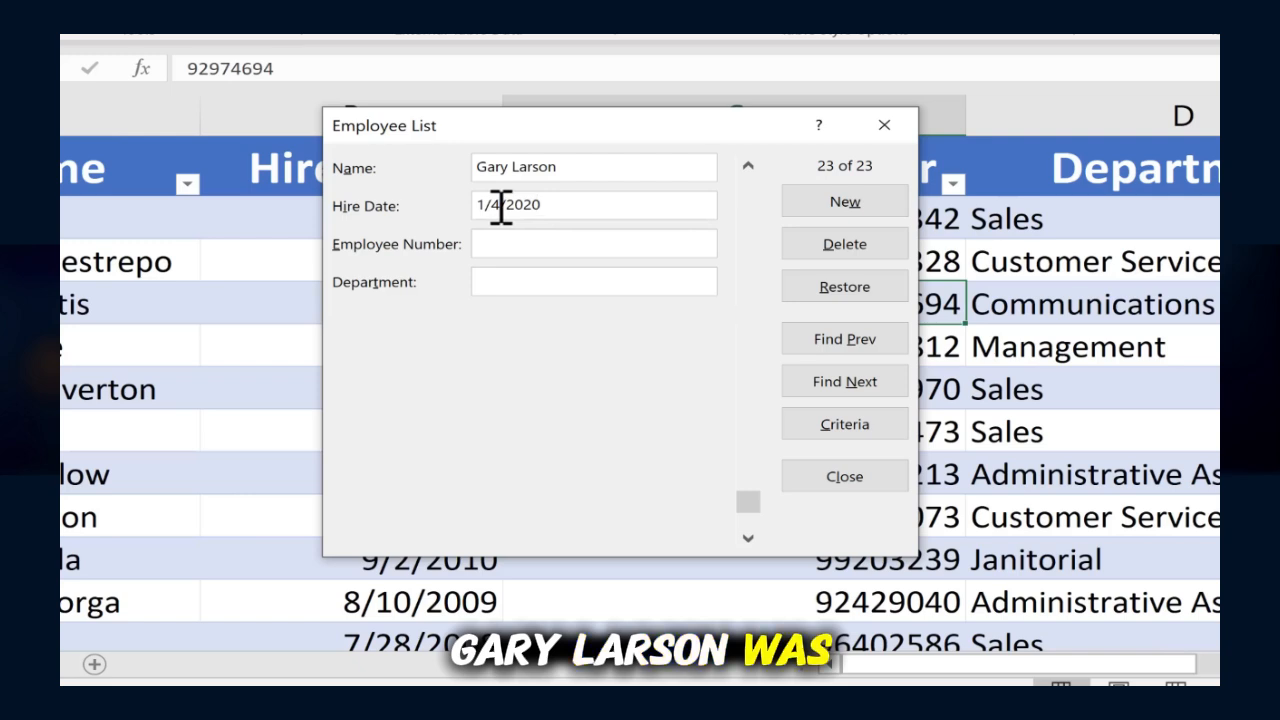
left_click(549, 207)
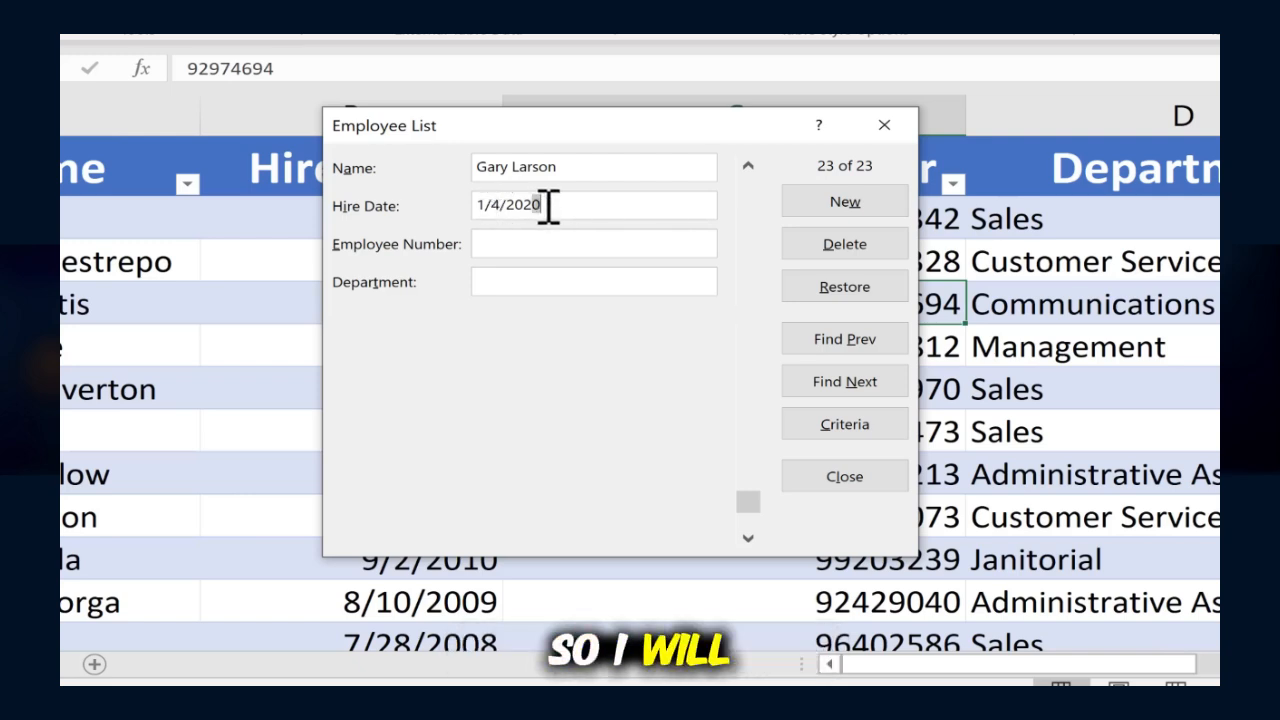
key("BackSpace")
type("4")
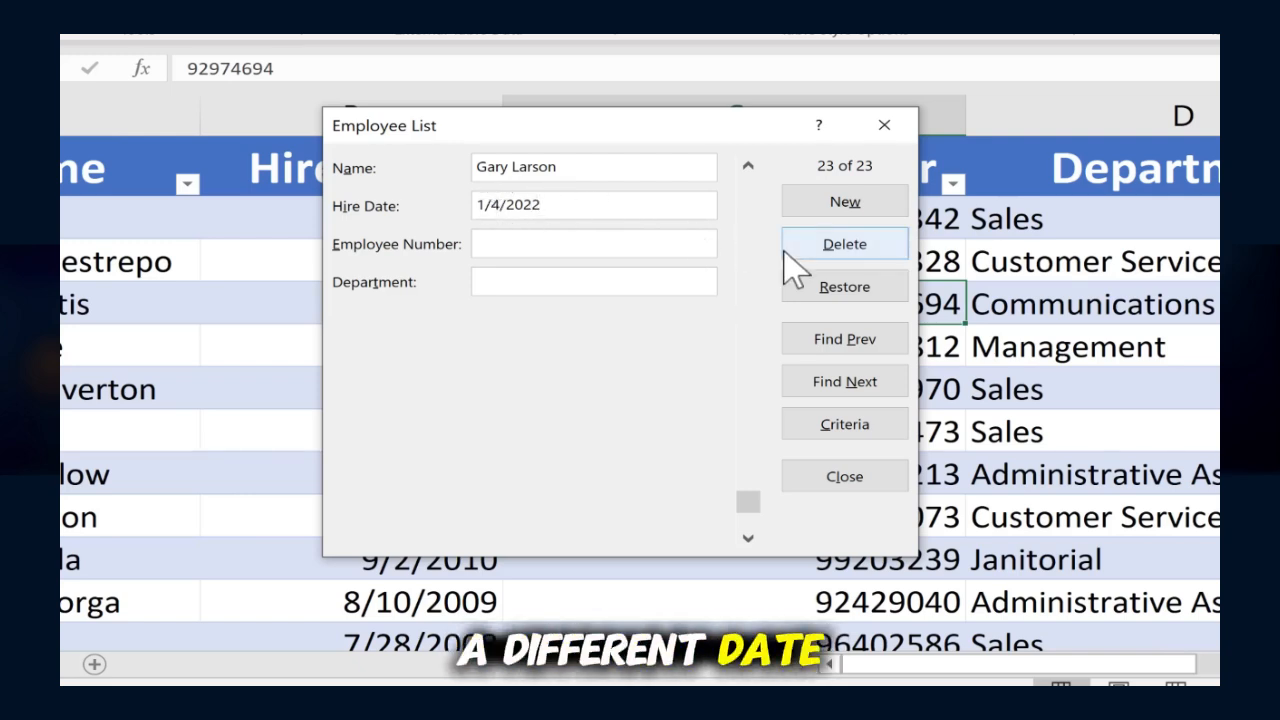
Step: Fill in the employee number, set the department to Sales, and save the new record to the table
left_click(540, 243)
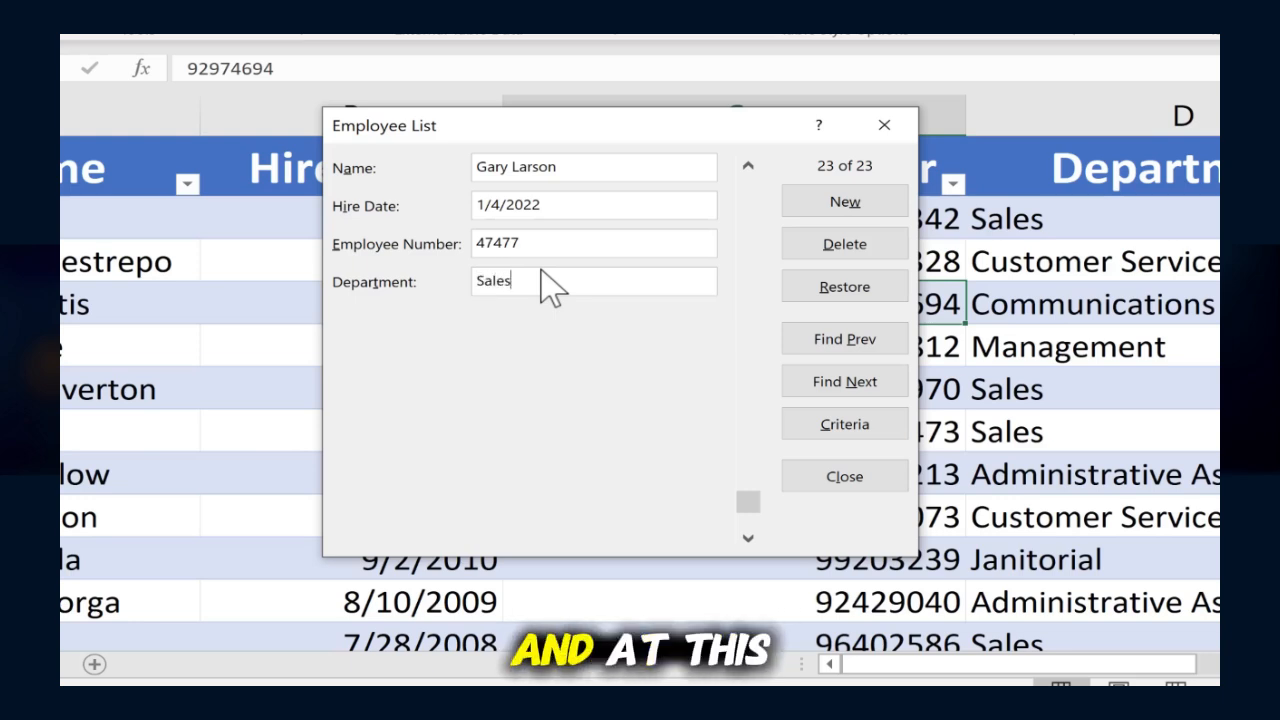
left_click(542, 270)
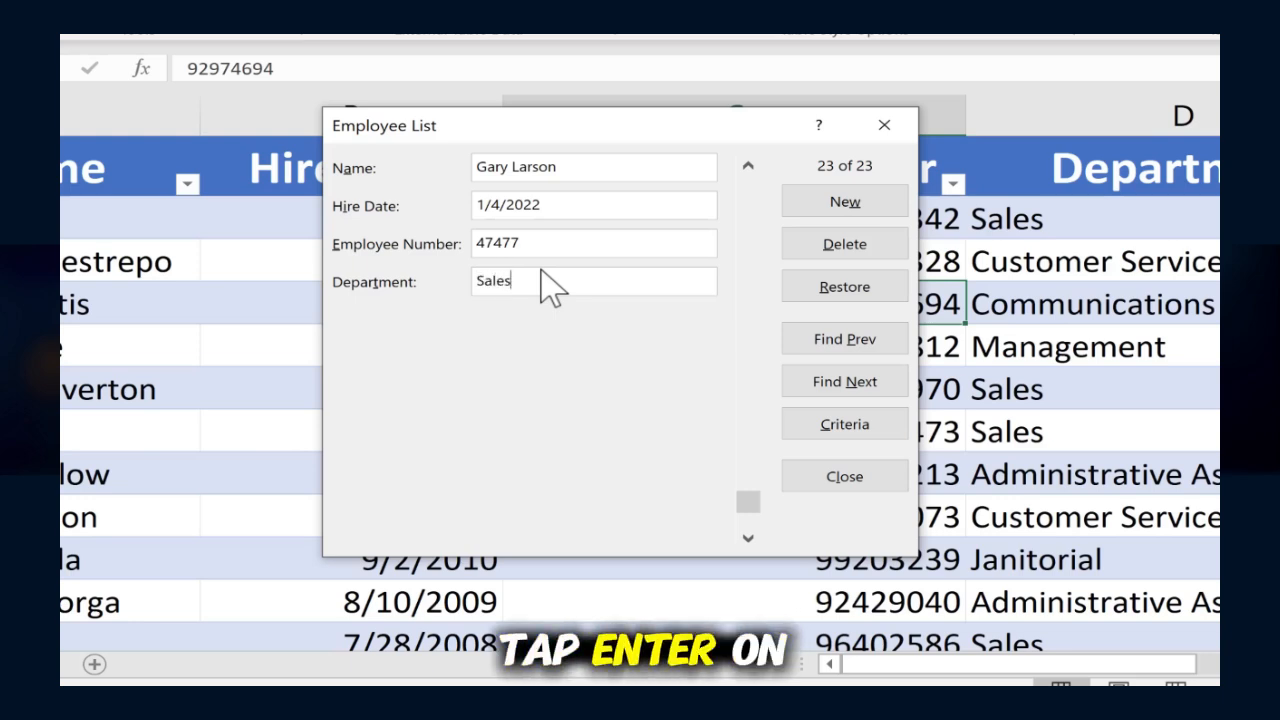
key("Return")
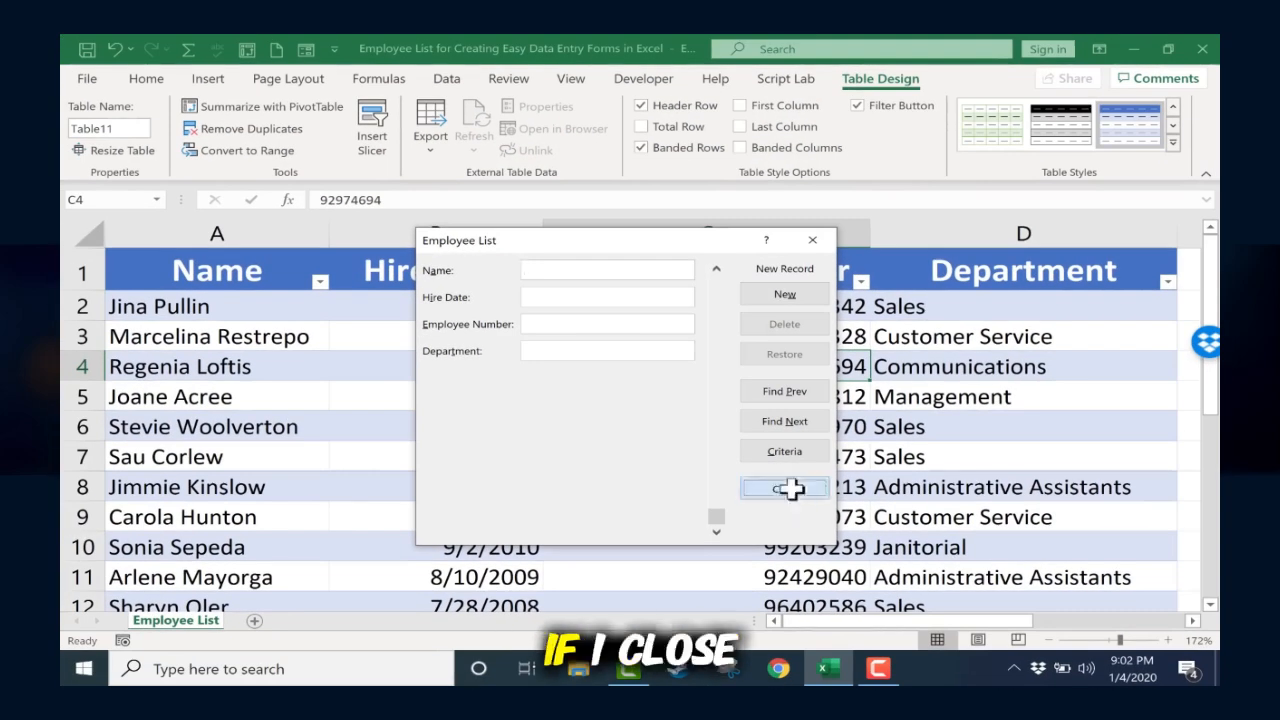
Step: Close the form and check the newly added record in the last rows of the employee table
left_click(844, 476)
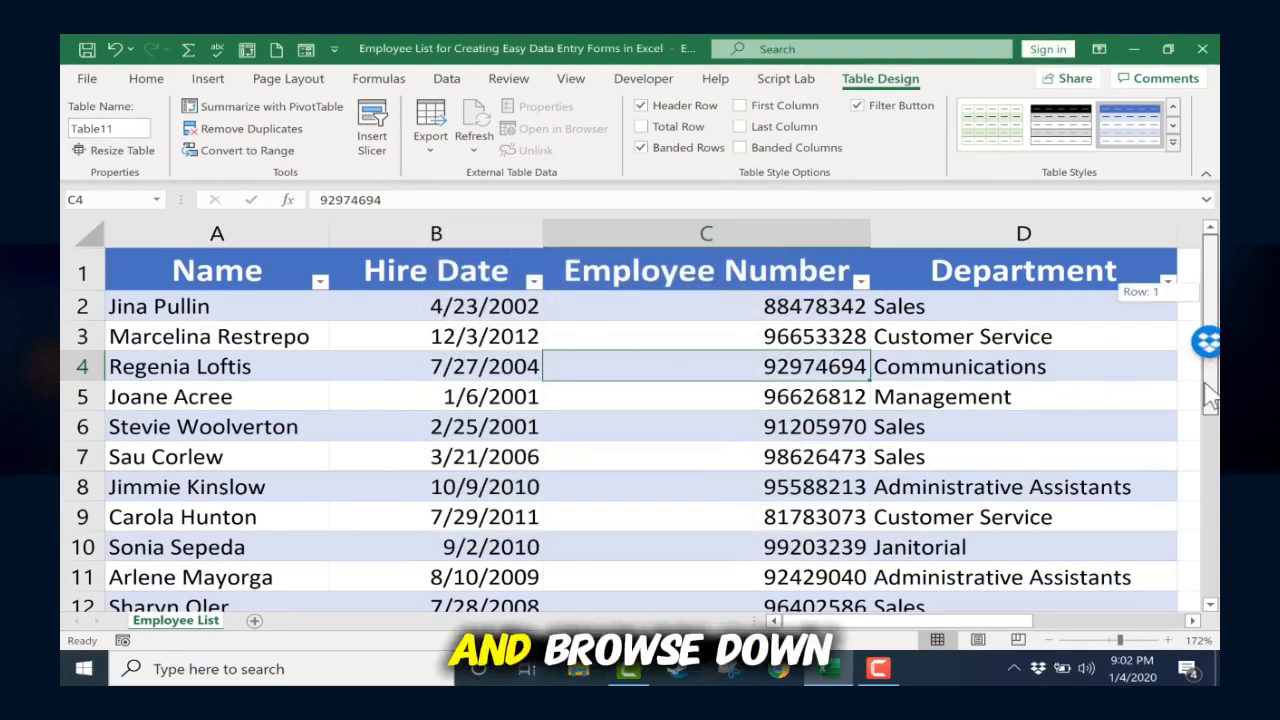
scroll(735, 536, "down", 5)
scroll(370, 548, "down", 2)
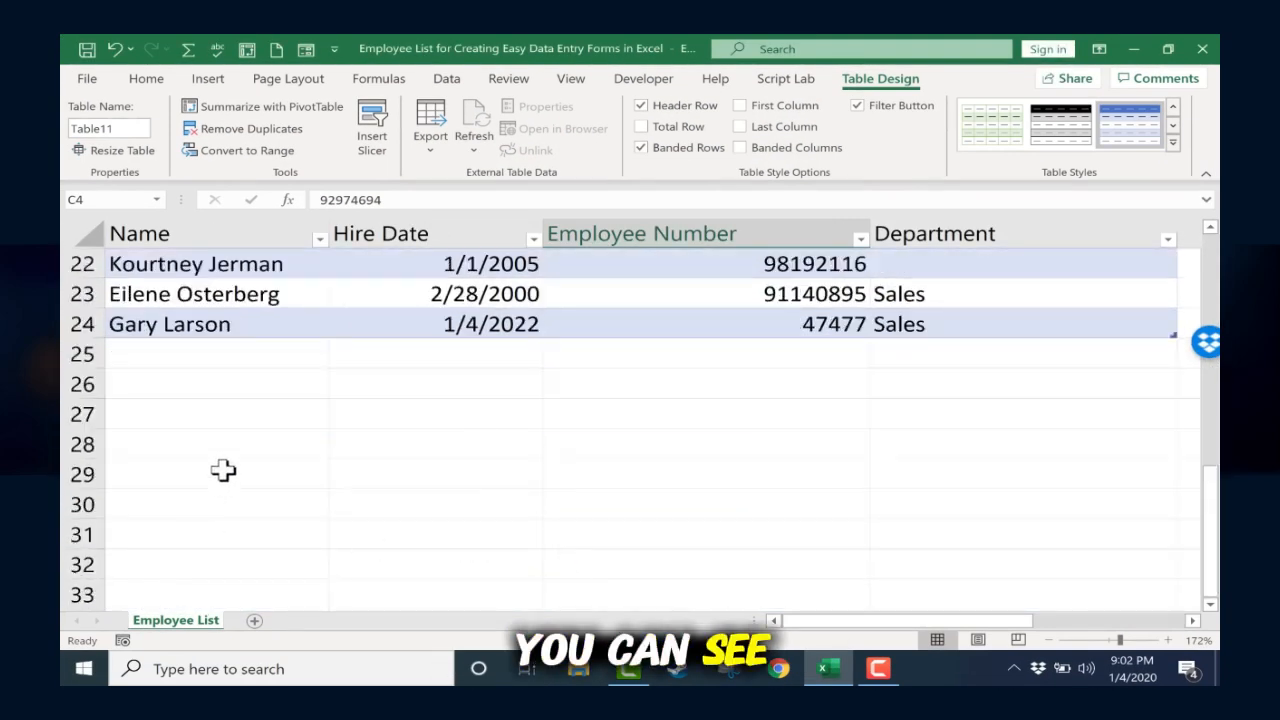
scroll(210, 455, "up", 2)
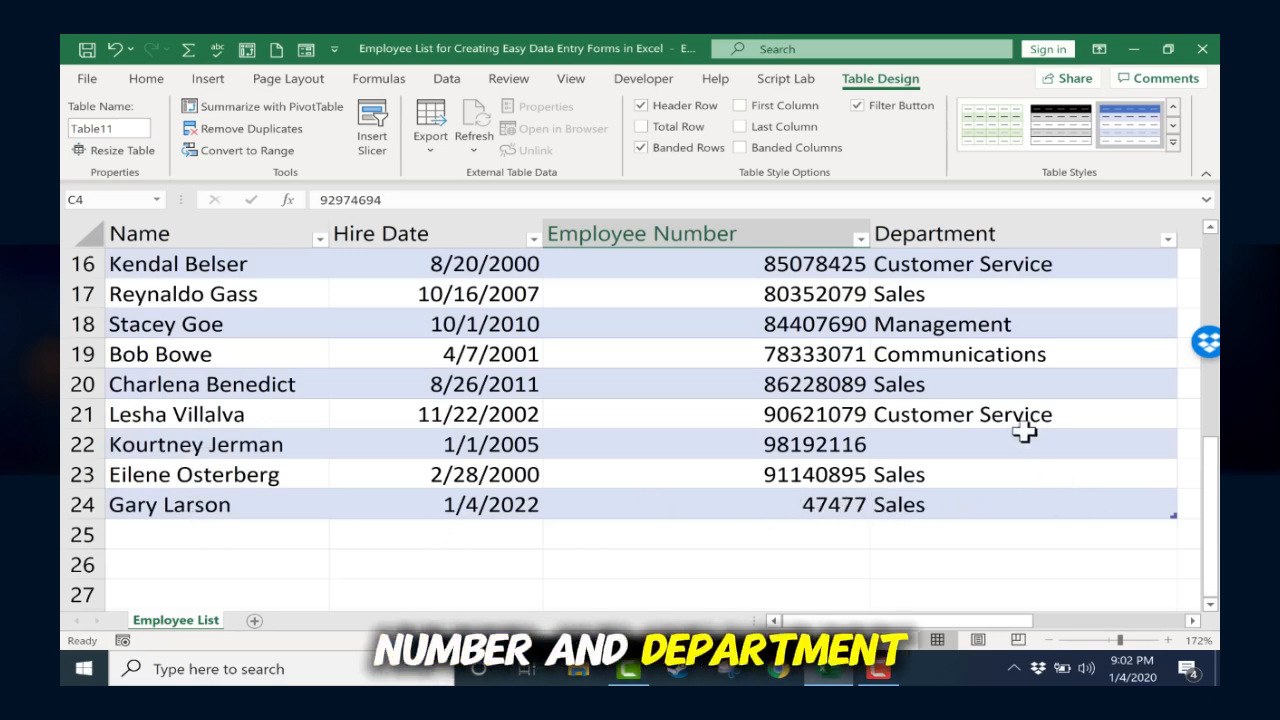
scroll(751, 514, "down", 1)
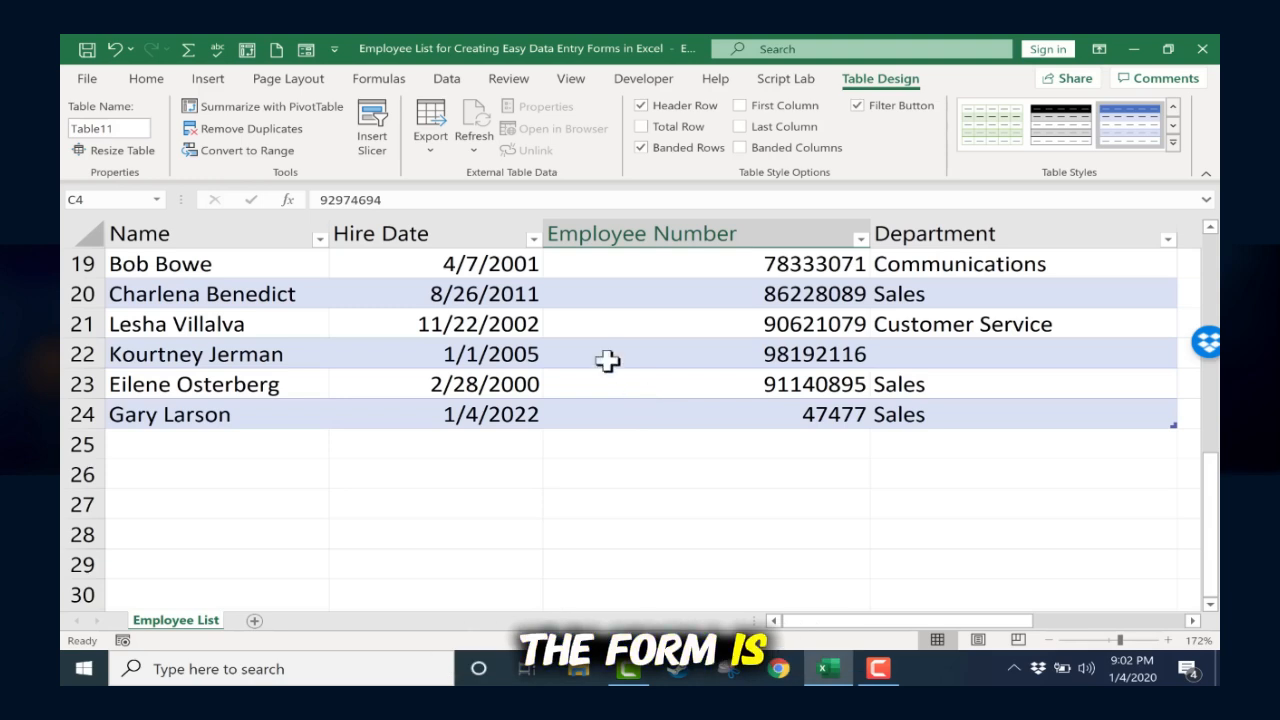
Step: Reopen the form and add a record with the employee's full name, asdf, asdflk and asdfkl, plus another record with only the name asdfl;lk
left_click(306, 49)
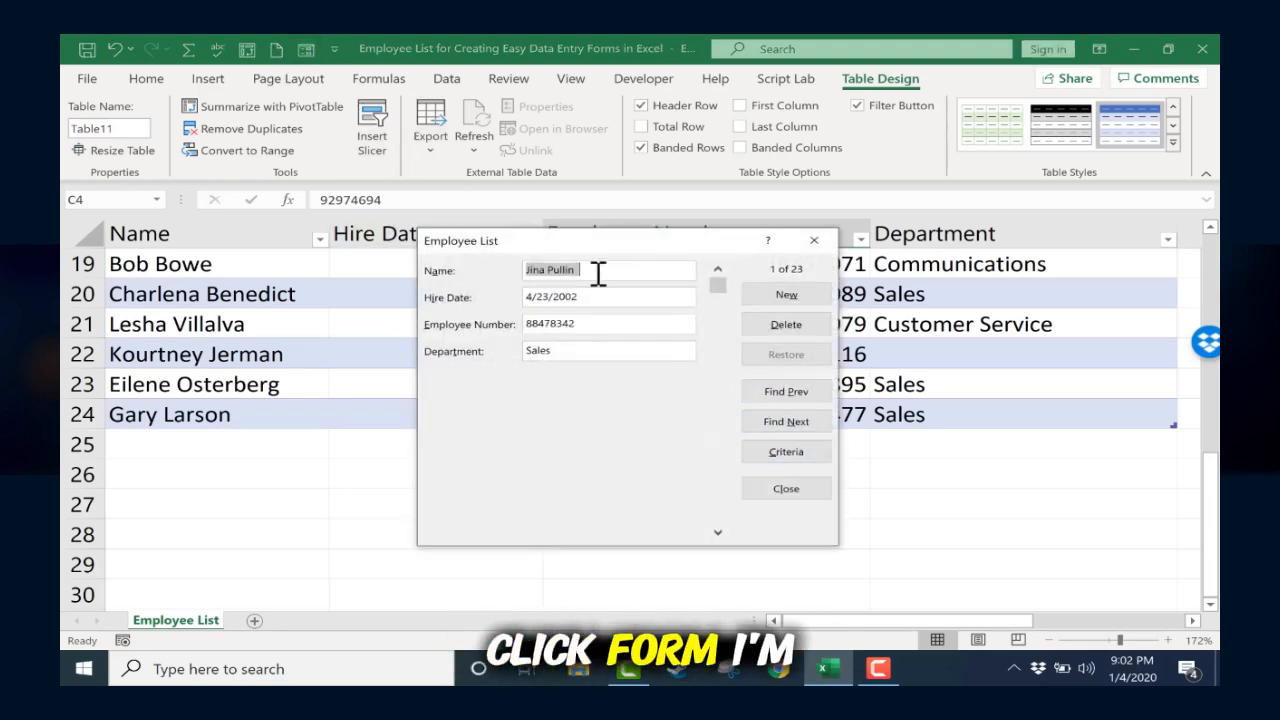
left_click(787, 295)
type("Beck")
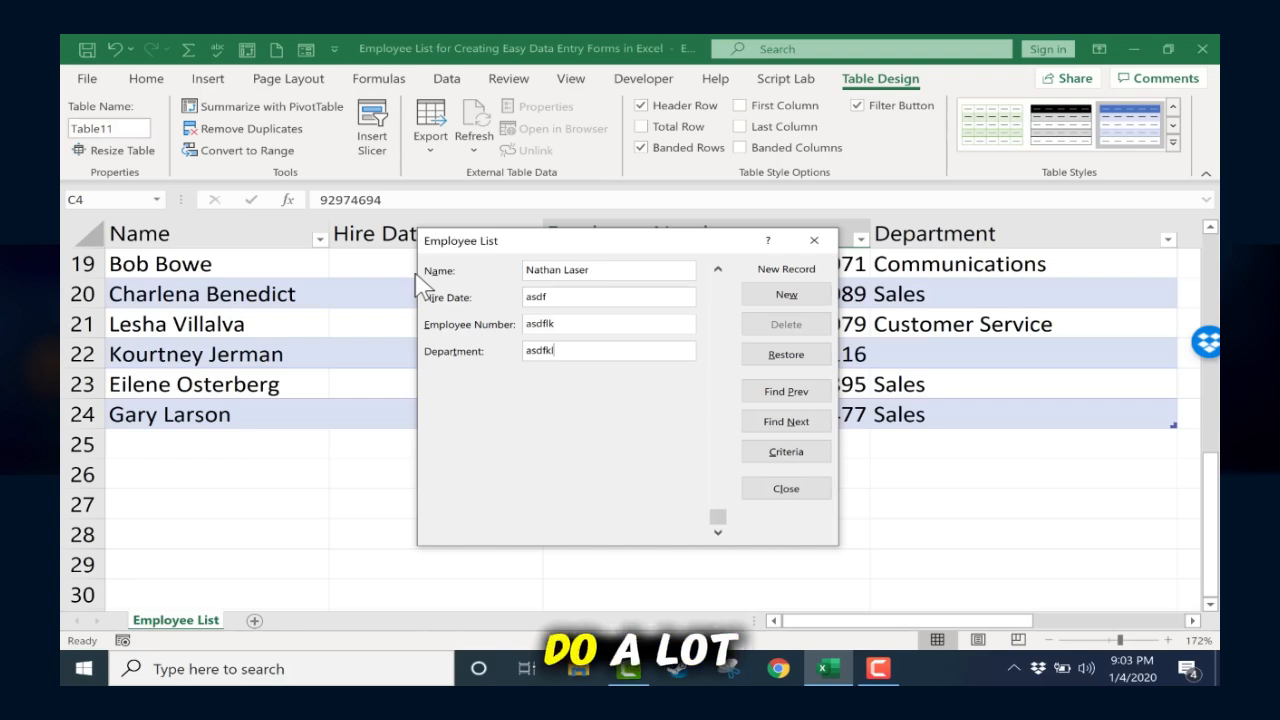
key("Return")
type("asdfl;lk")
key("Return")
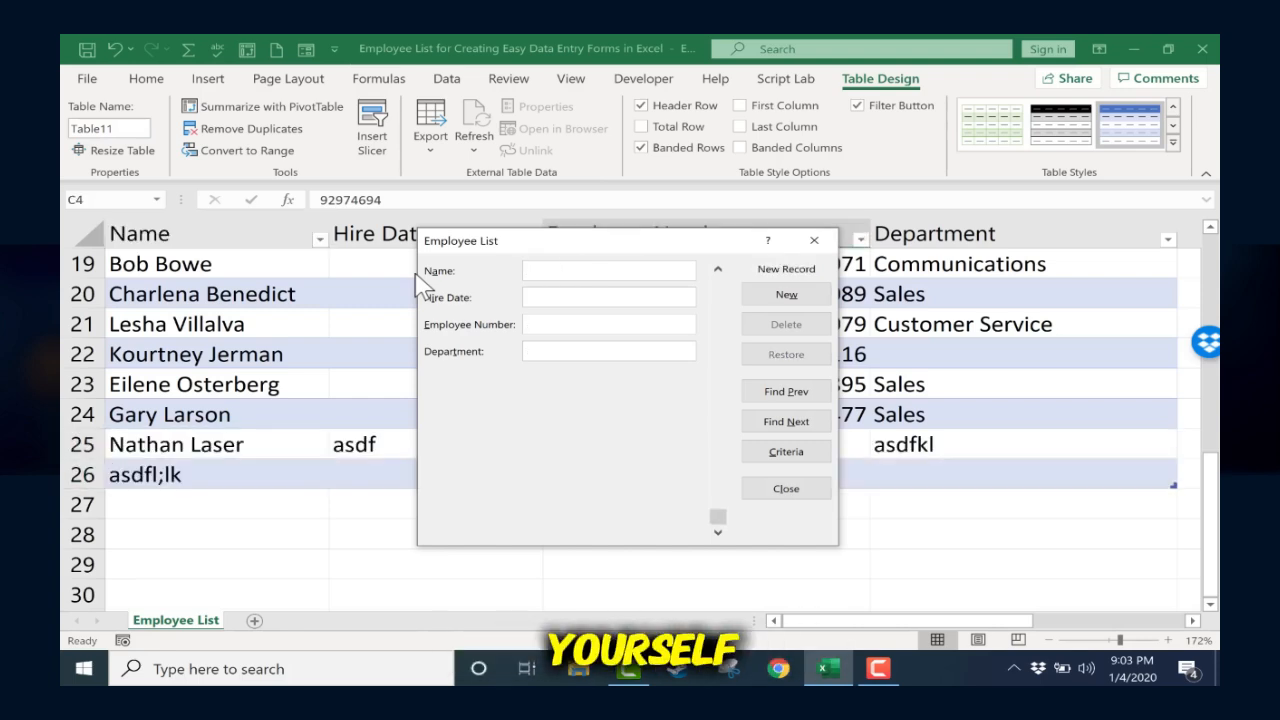
Step: Add another record with name asdf, hire date asfas, employee number asfas and department asdfasf
type("asdf")
key("Tab")
type("asfas")
key("Tab")
type("asfas")
key("Tab")
type("asdfasf")
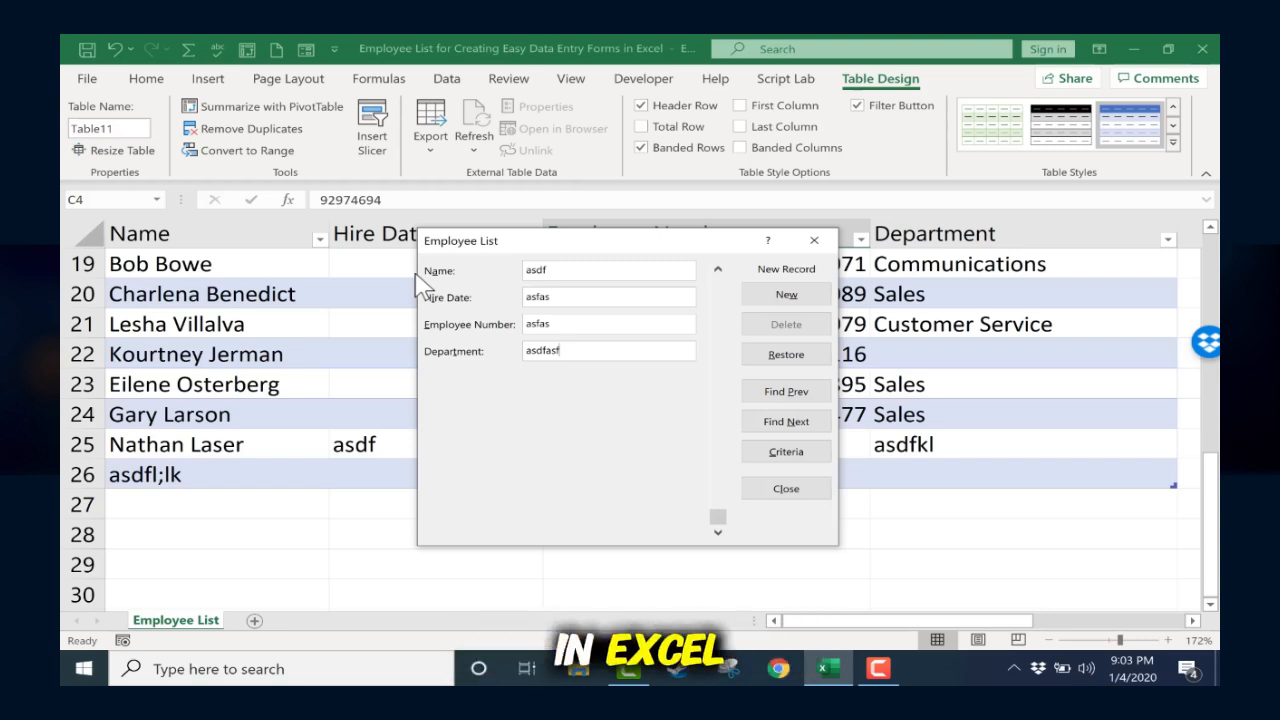
key("Return")
Step: Move the form slightly, go to the last record and permanently delete it
mouse_move(661, 249)
left_mouse_down()
mouse_move(681, 255)
mouse_move(640, 251)
left_mouse_up()
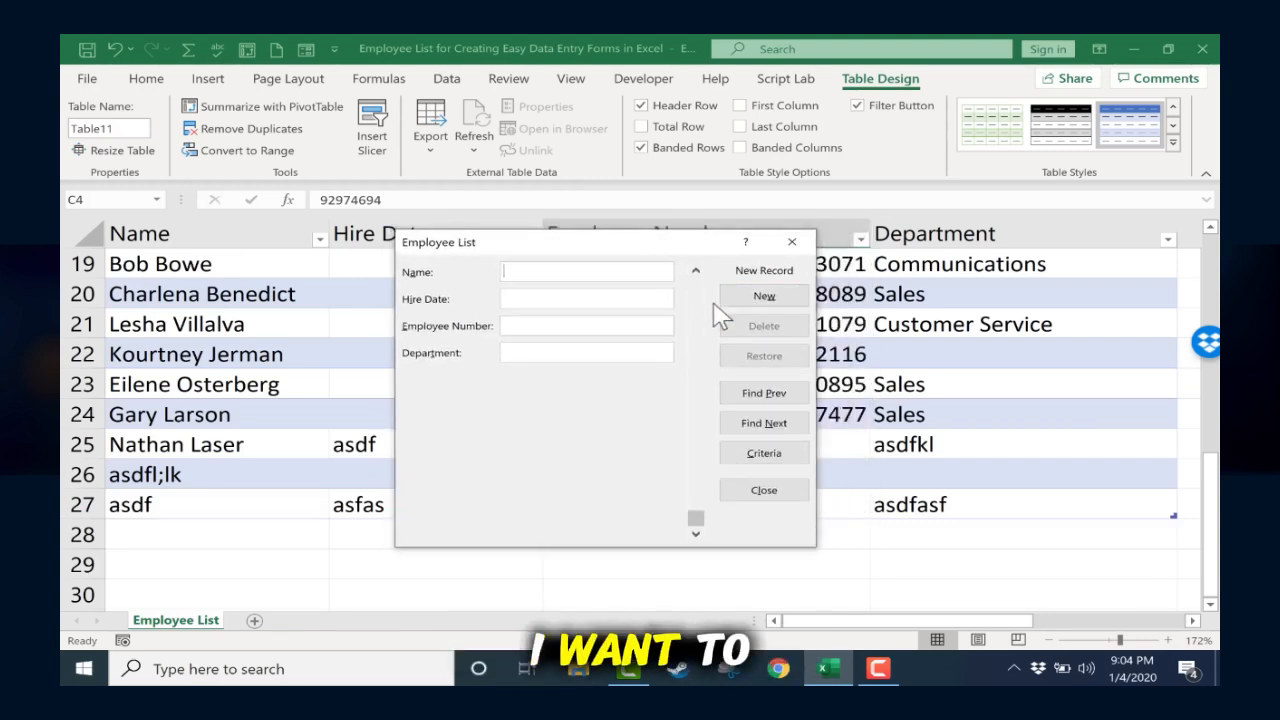
left_click(784, 396)
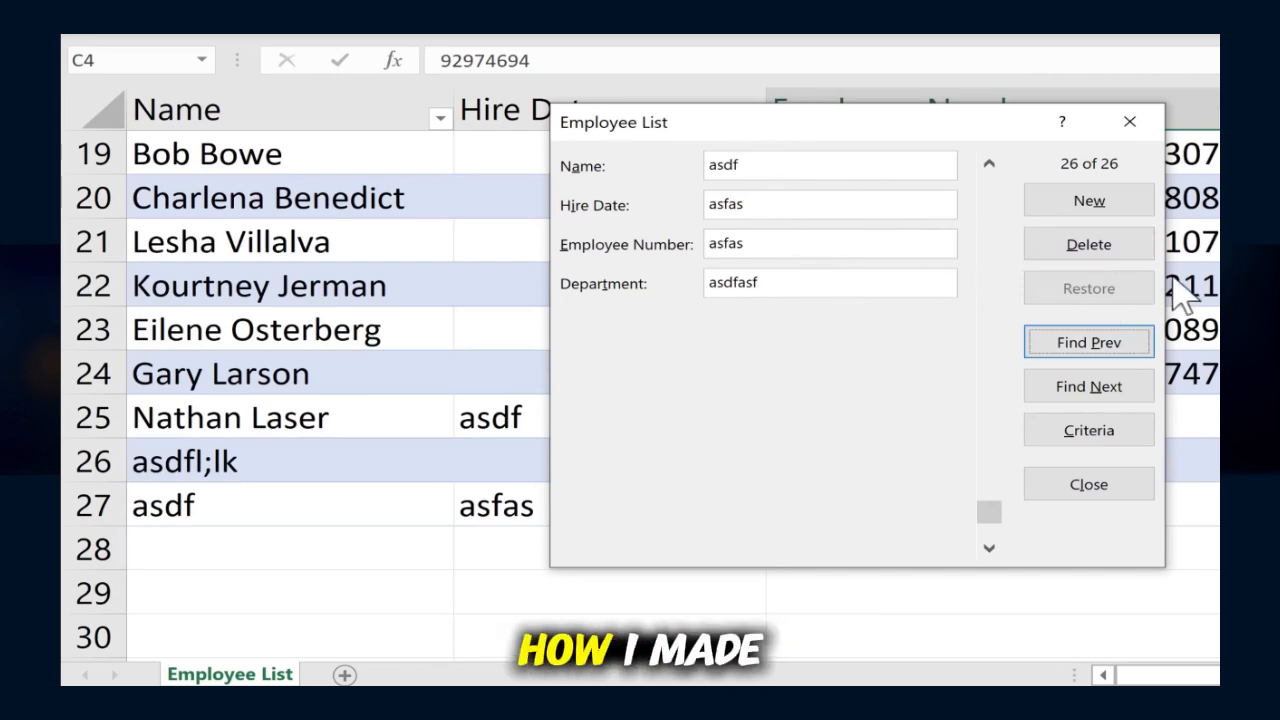
left_click(1115, 263)
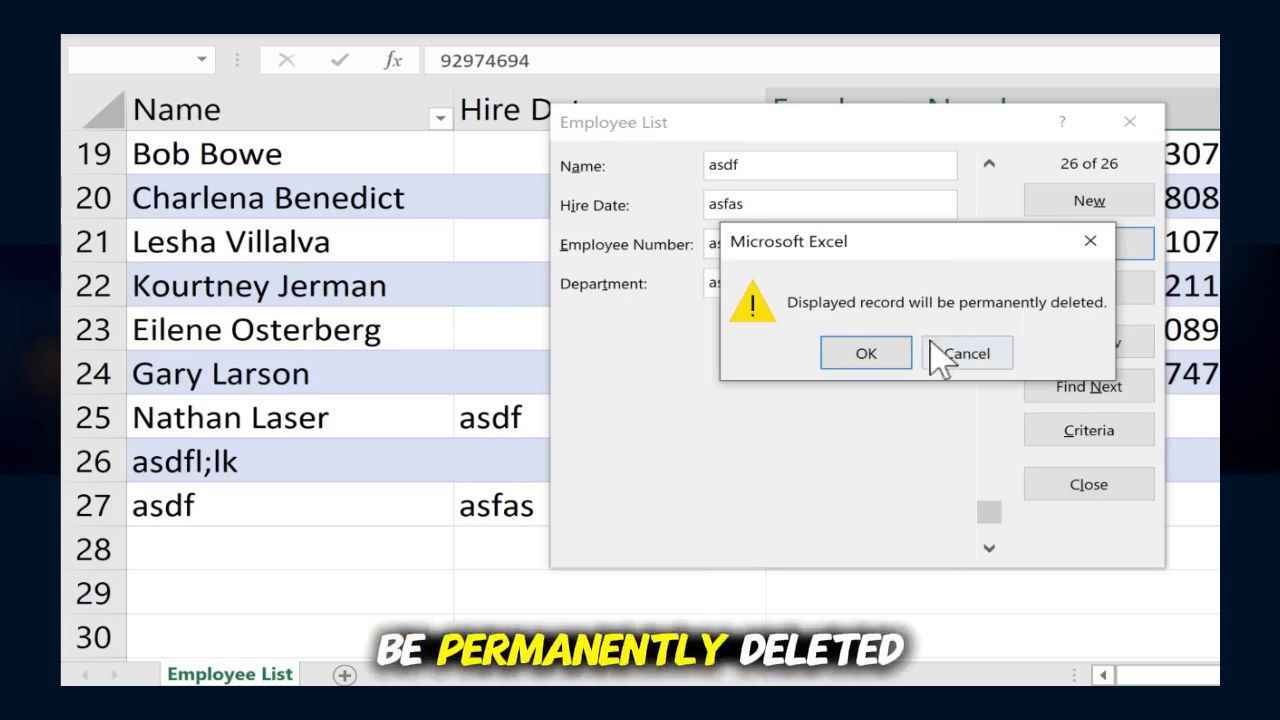
left_click(866, 355)
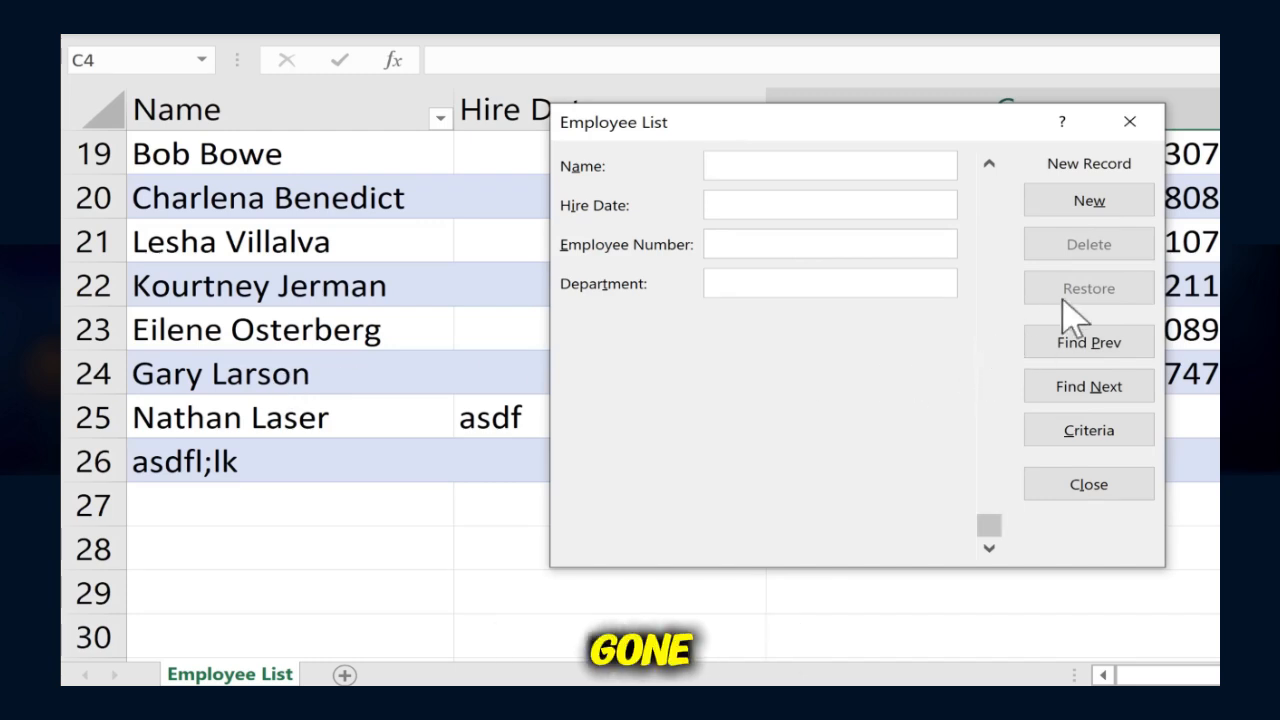
Step: Step back through the records to the 23rd and forward again to the last one
left_click(1117, 352)
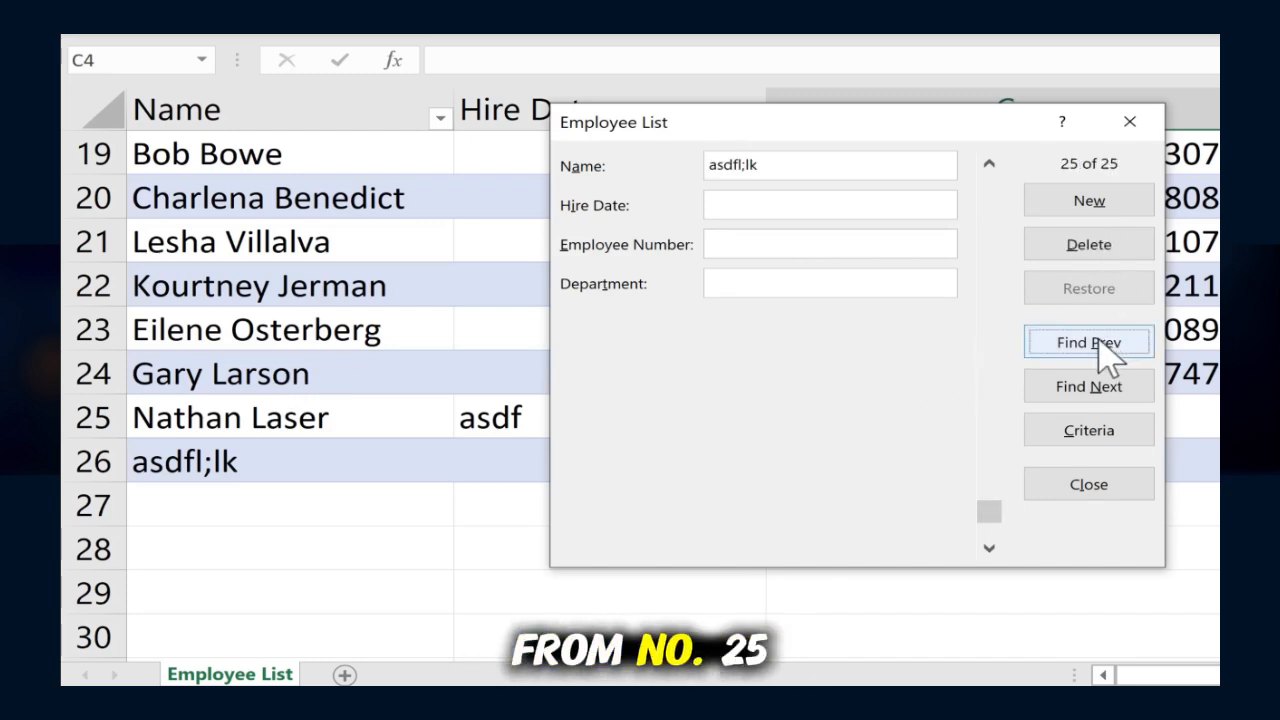
left_click(1100, 340)
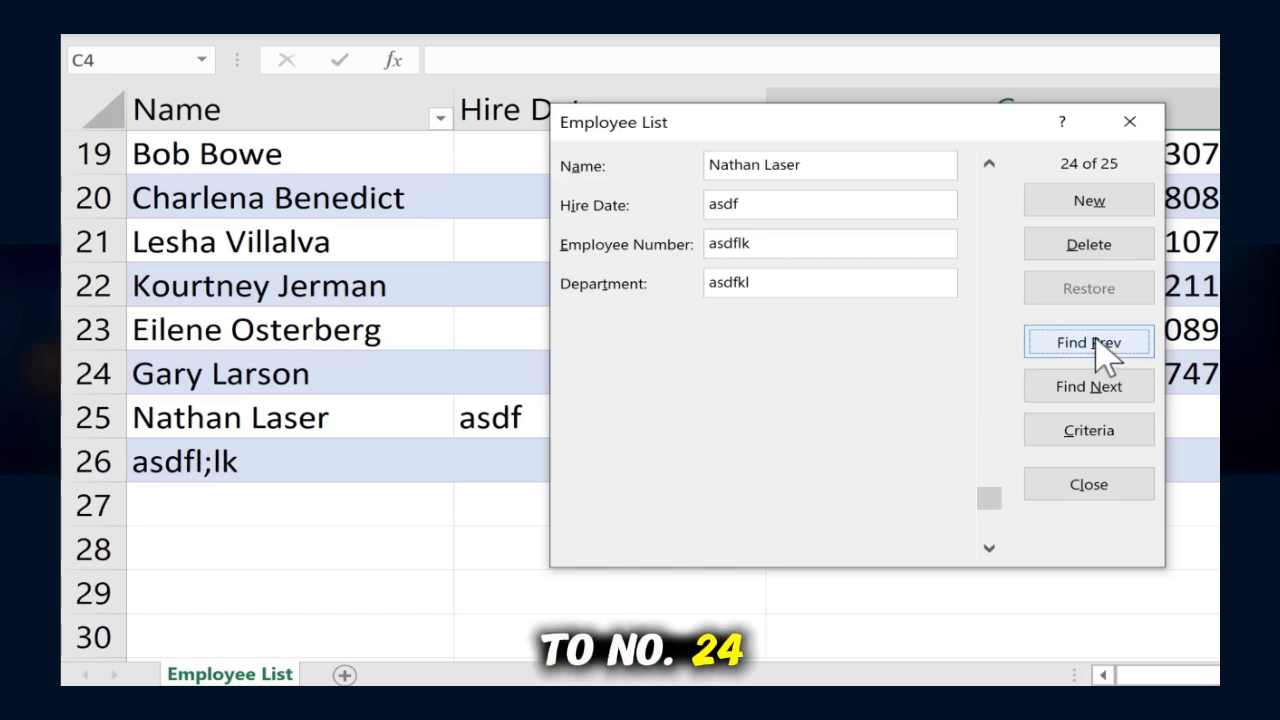
left_click(1098, 341)
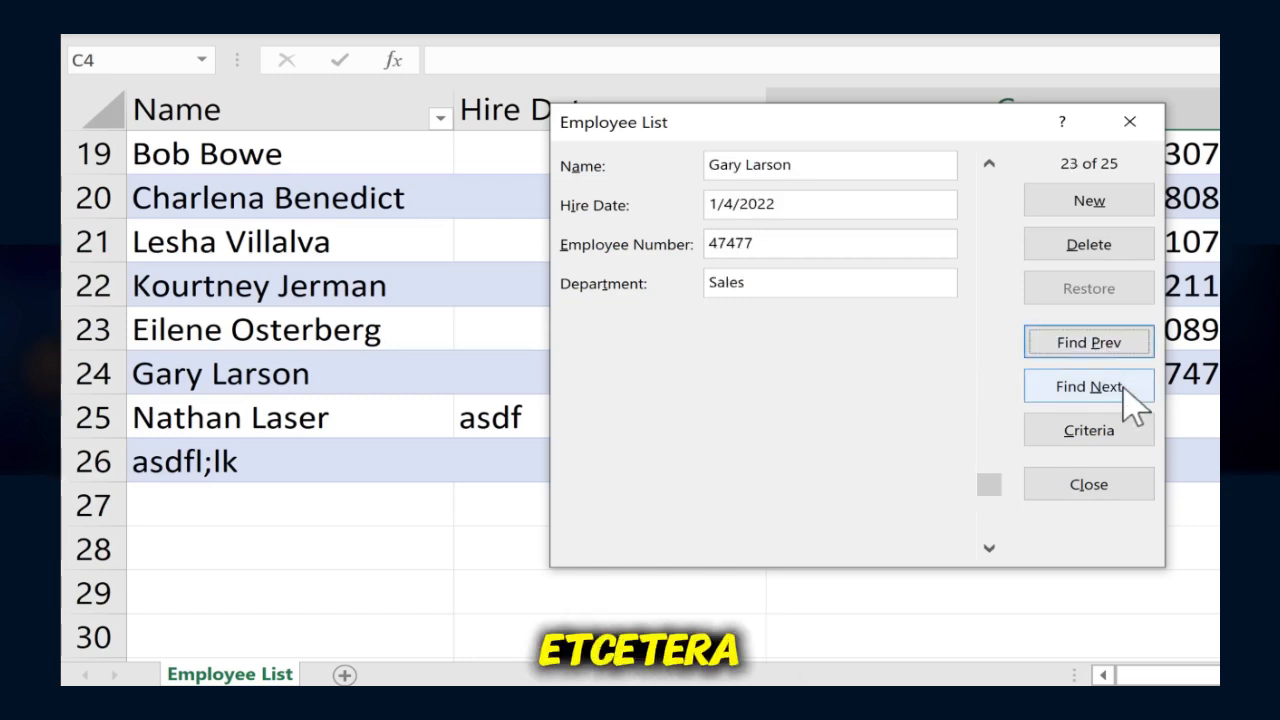
left_click(1124, 386)
left_click(1124, 386)
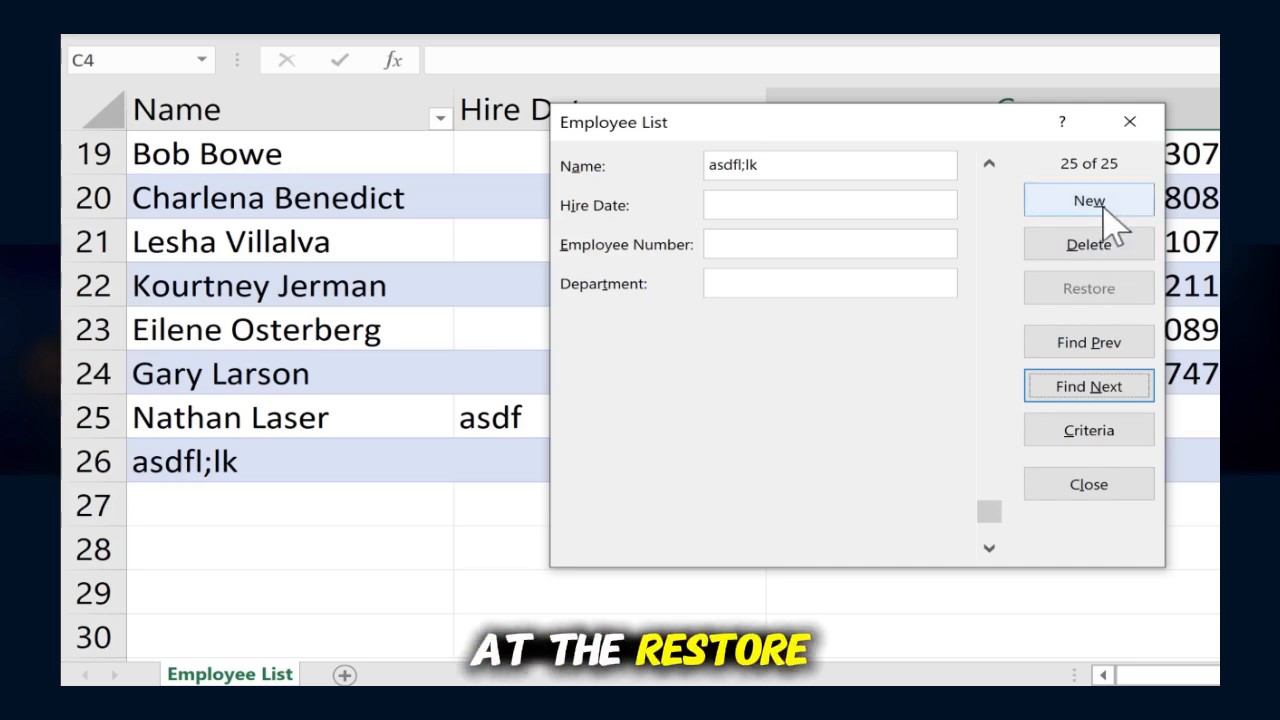
Step: Go back to the 22nd record, change its department to Customer Service, and restore the record's original values
left_click(1102, 350)
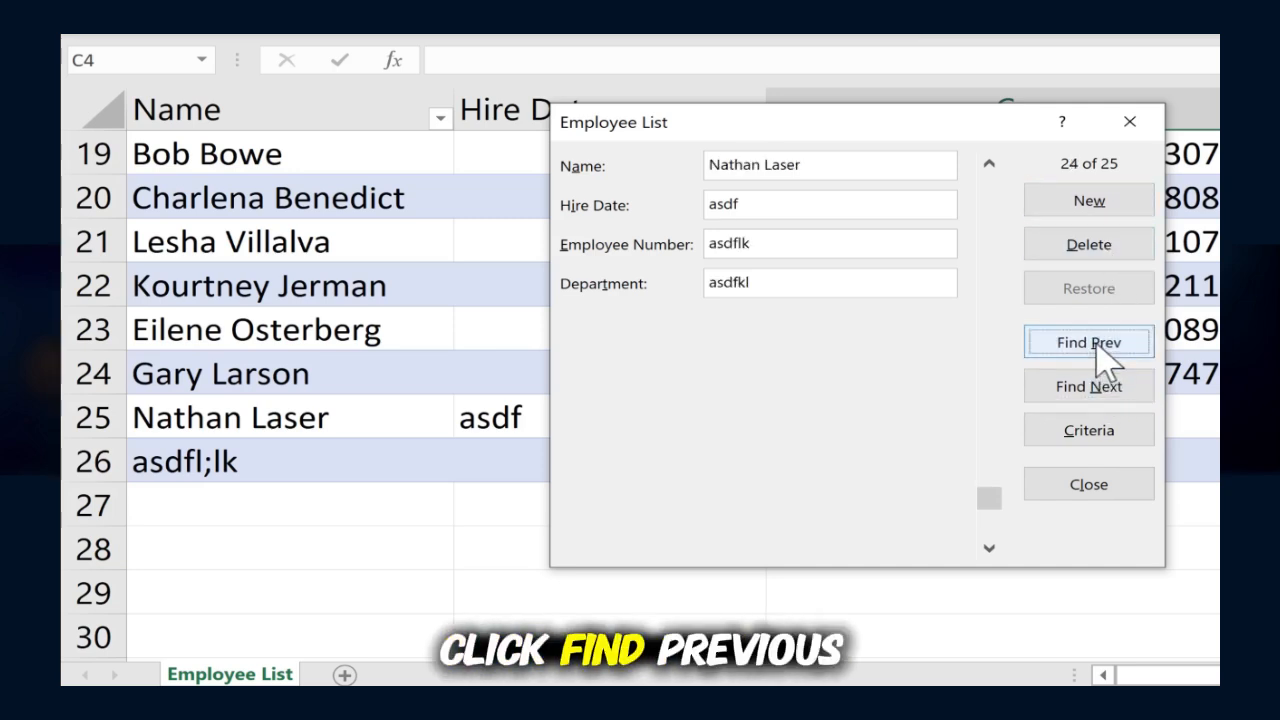
left_click(1102, 350)
left_click(1102, 350)
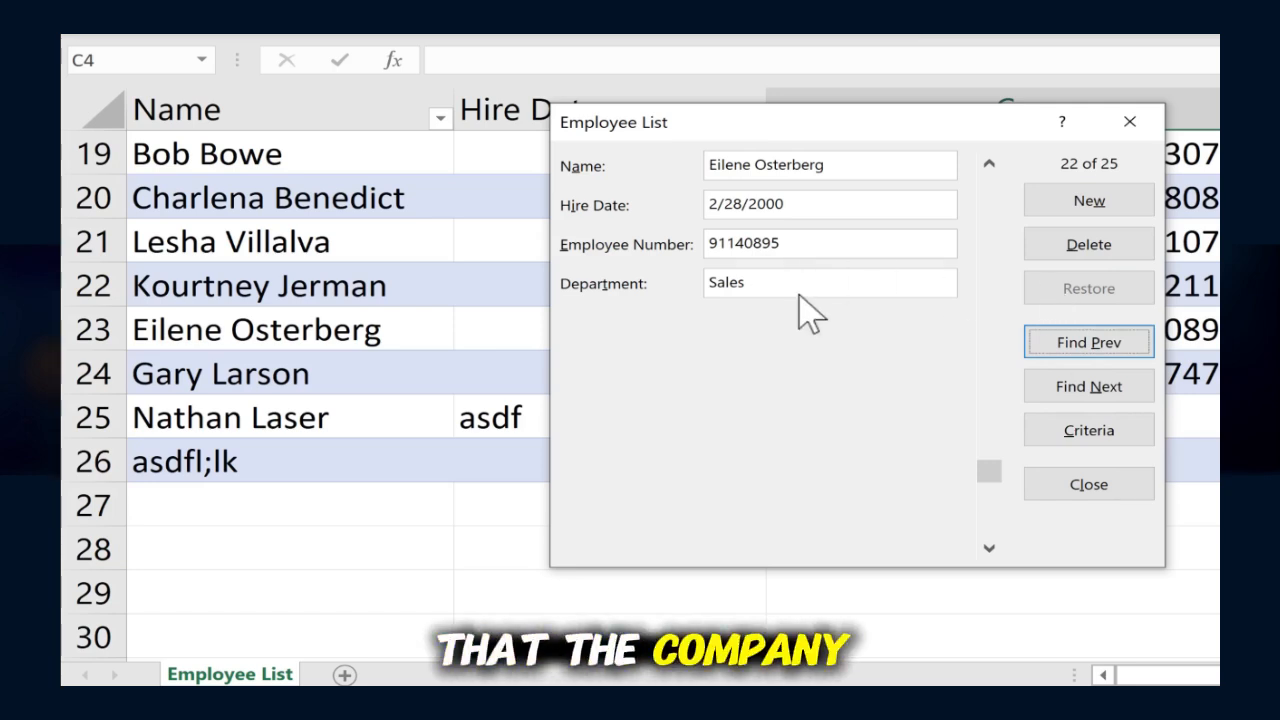
left_click_drag(786, 289, 649, 284)
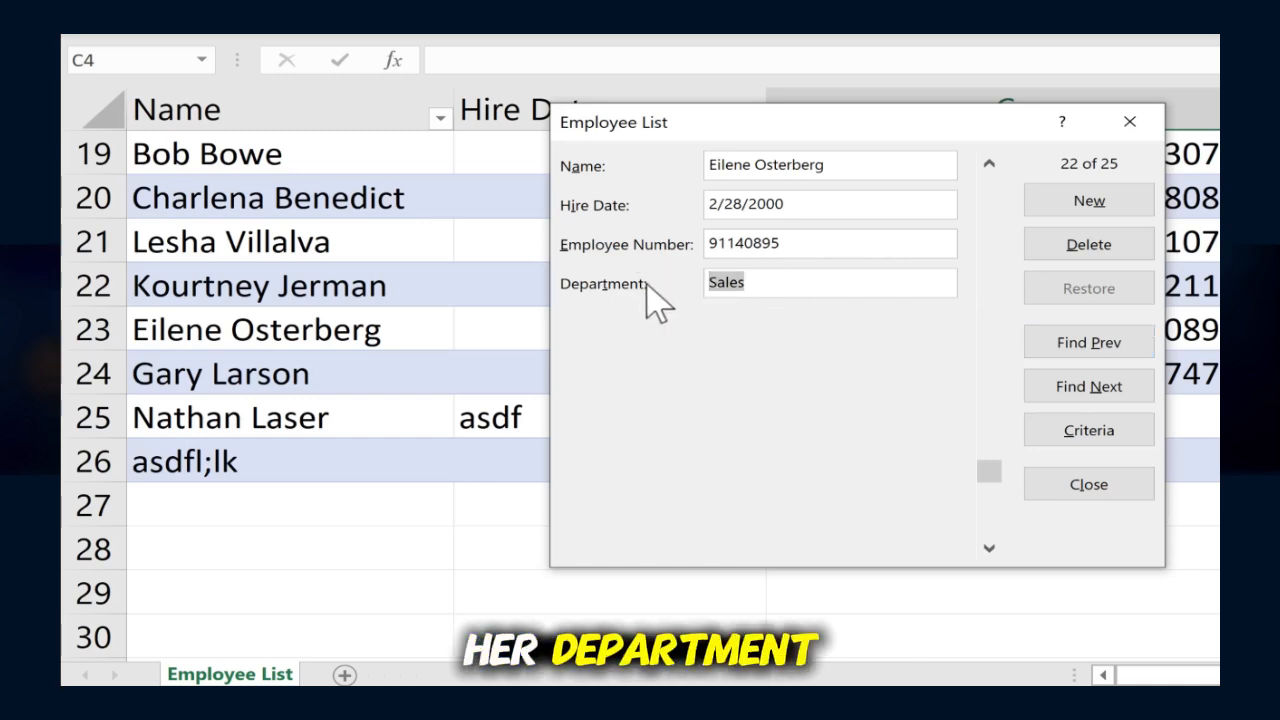
type("Custom")
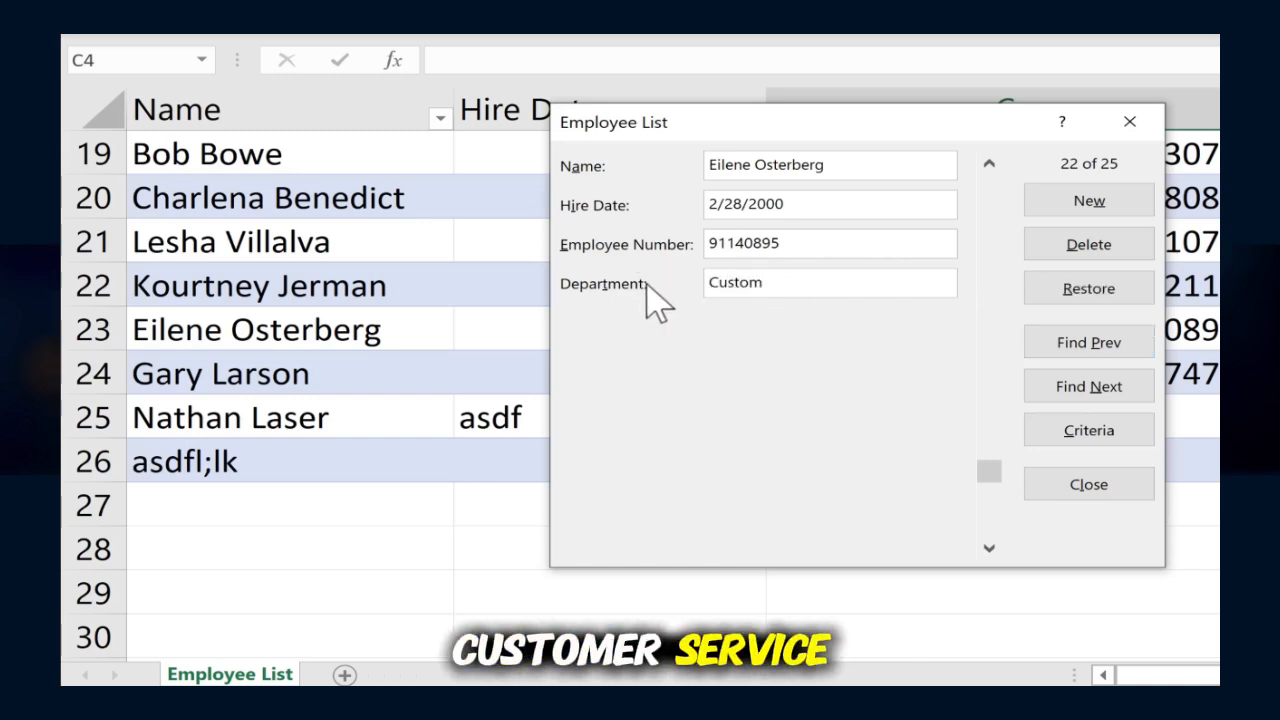
type("er Service")
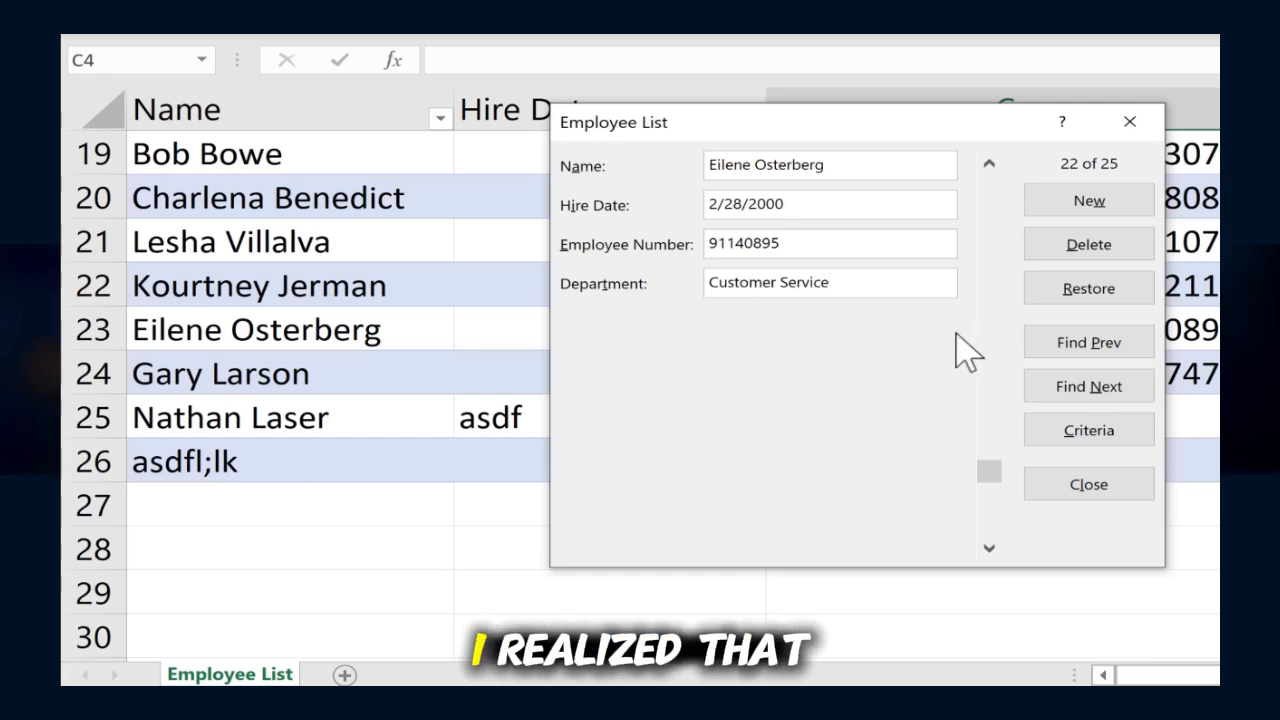
left_click(1092, 292)
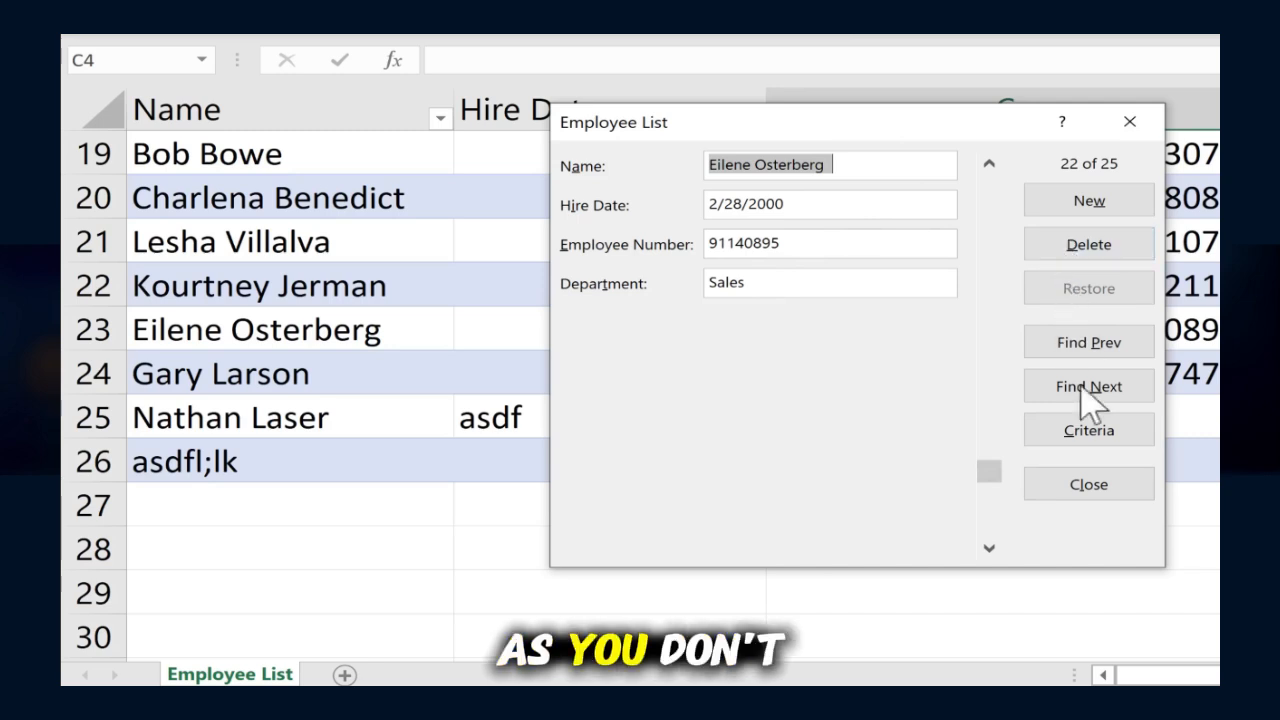
left_click(840, 279)
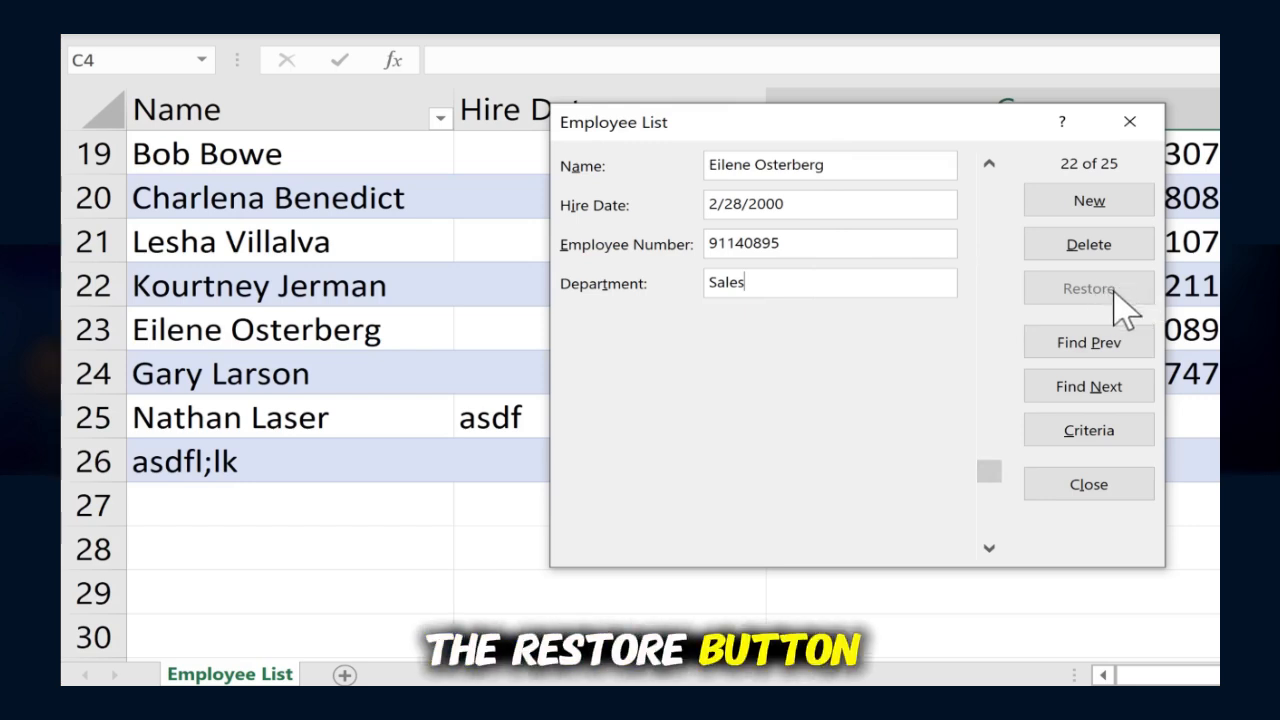
Step: Search the employee records by the person's first name and the Communications department, and look for a further match
left_click(1117, 431)
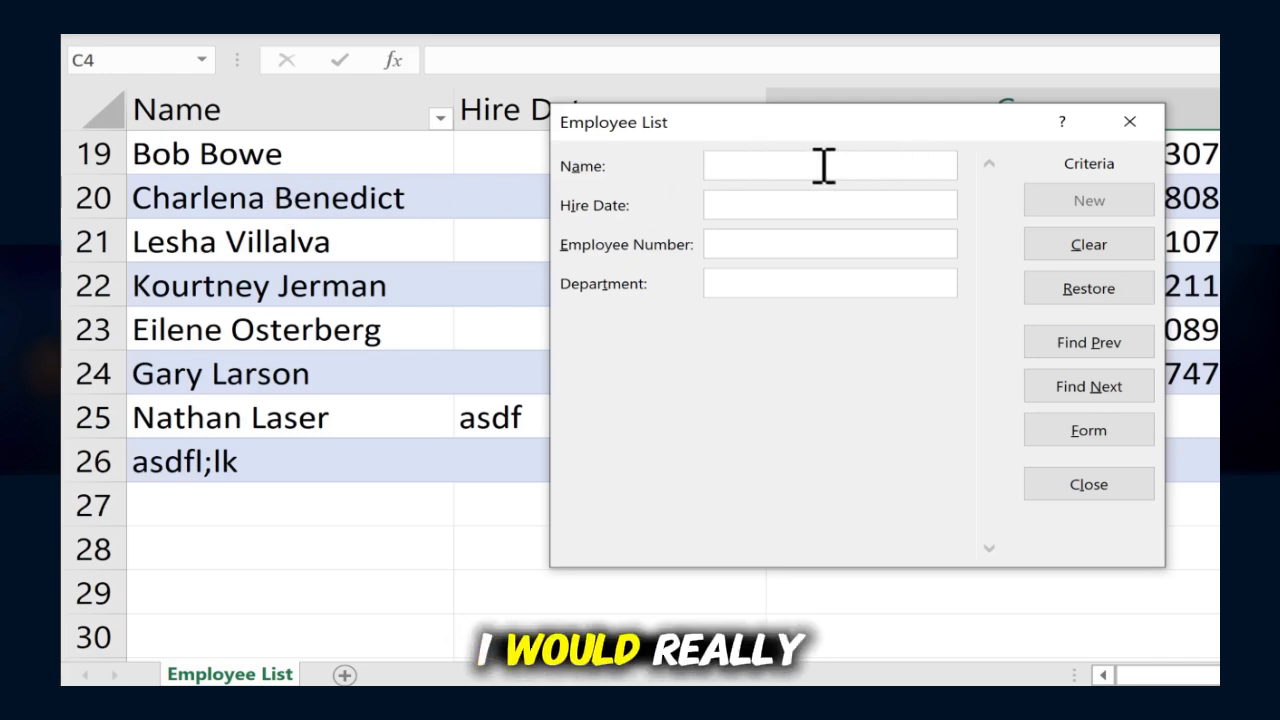
type("B")
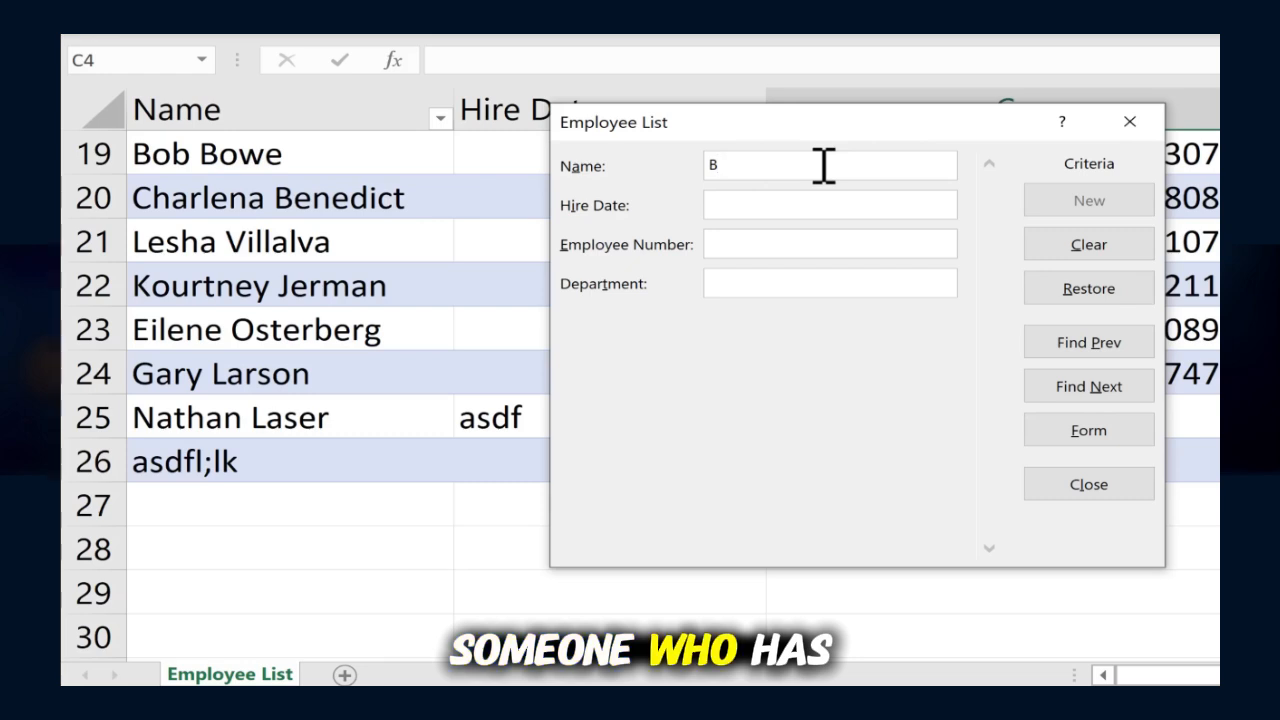
type("ob")
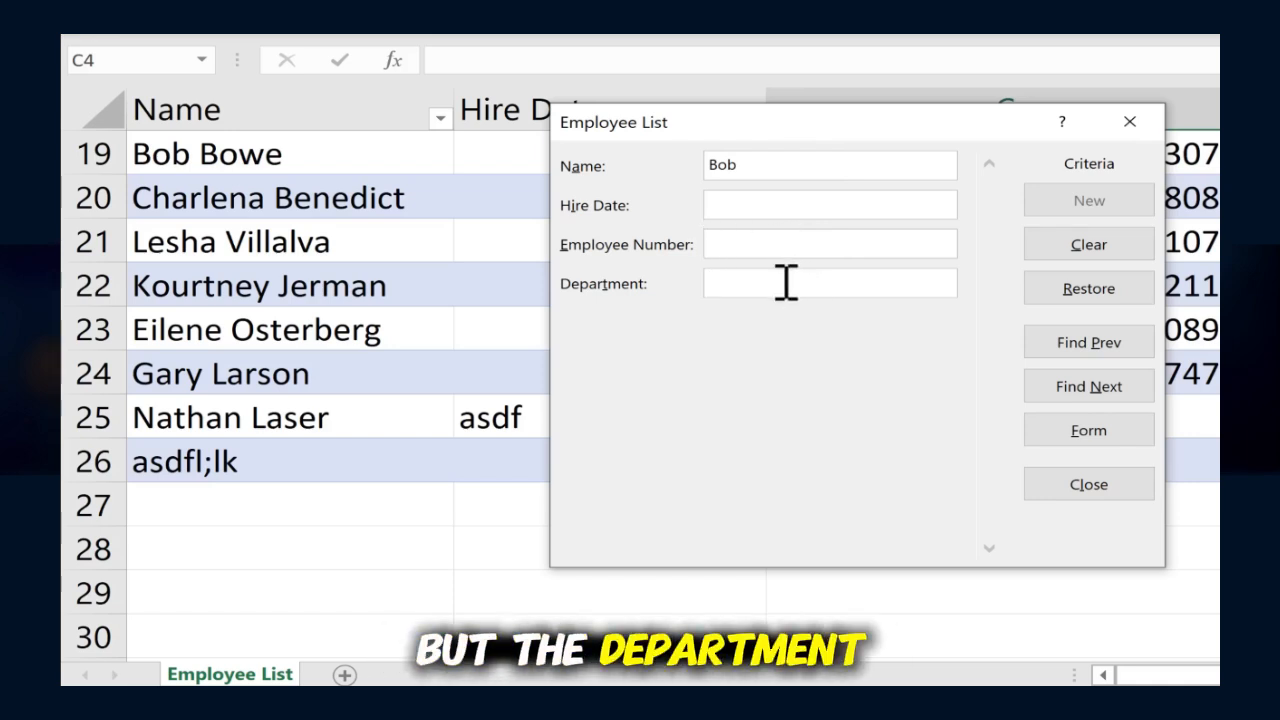
type("communi")
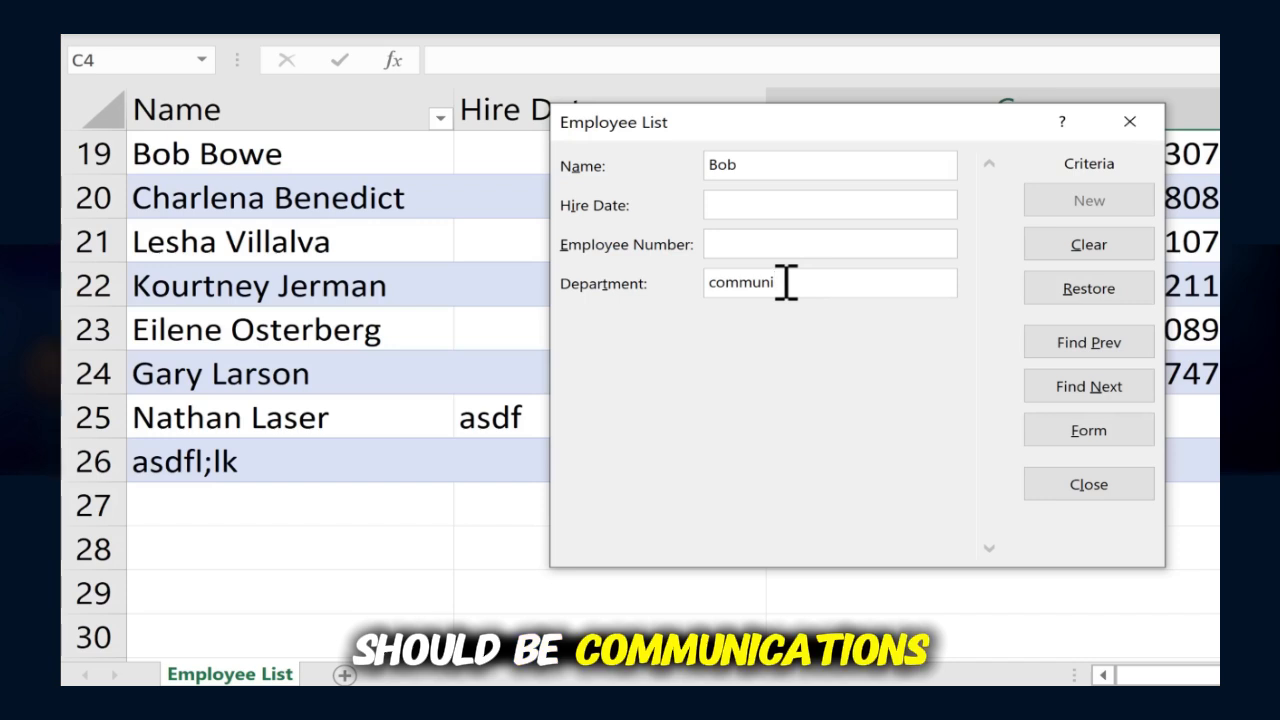
type("cations")
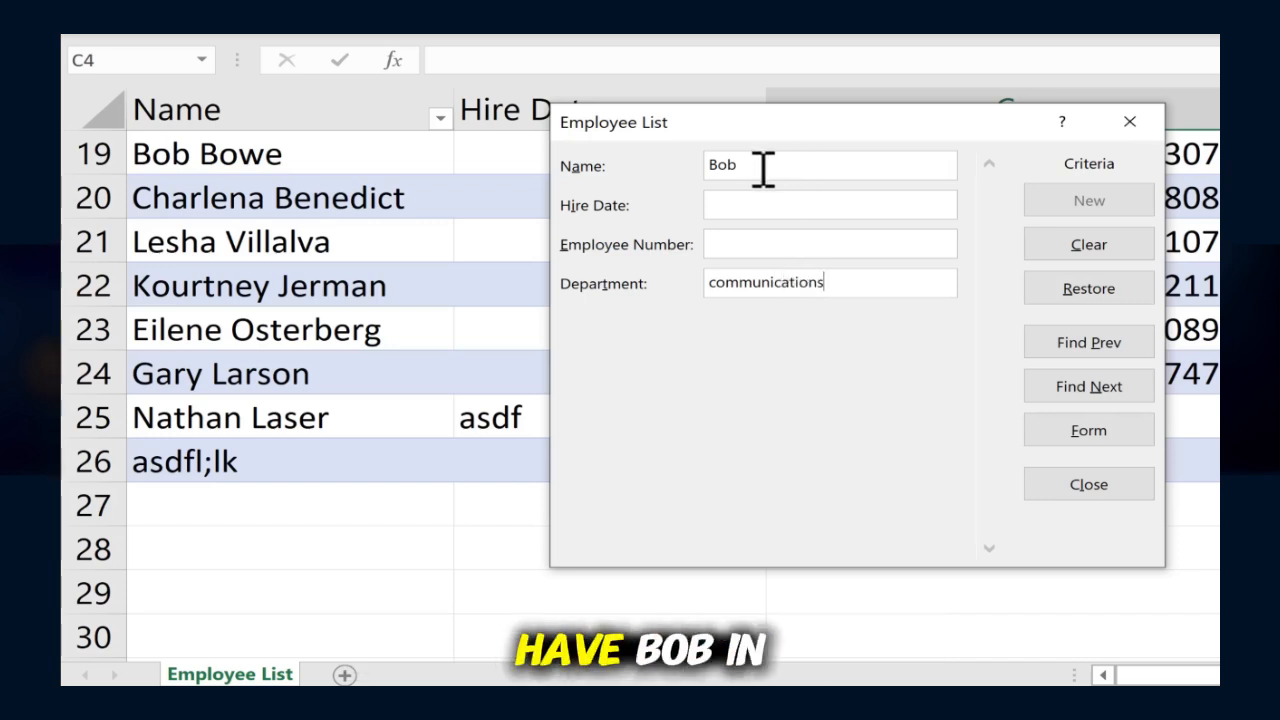
left_click(1089, 431)
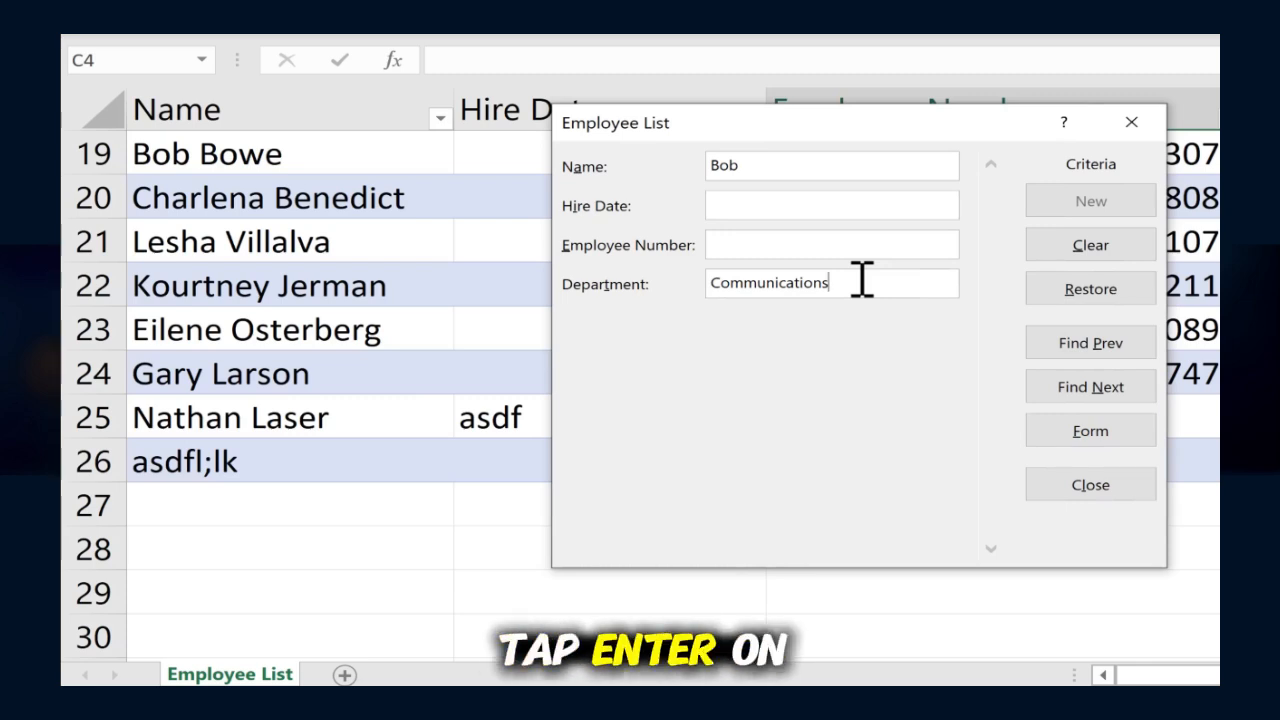
key("Return")
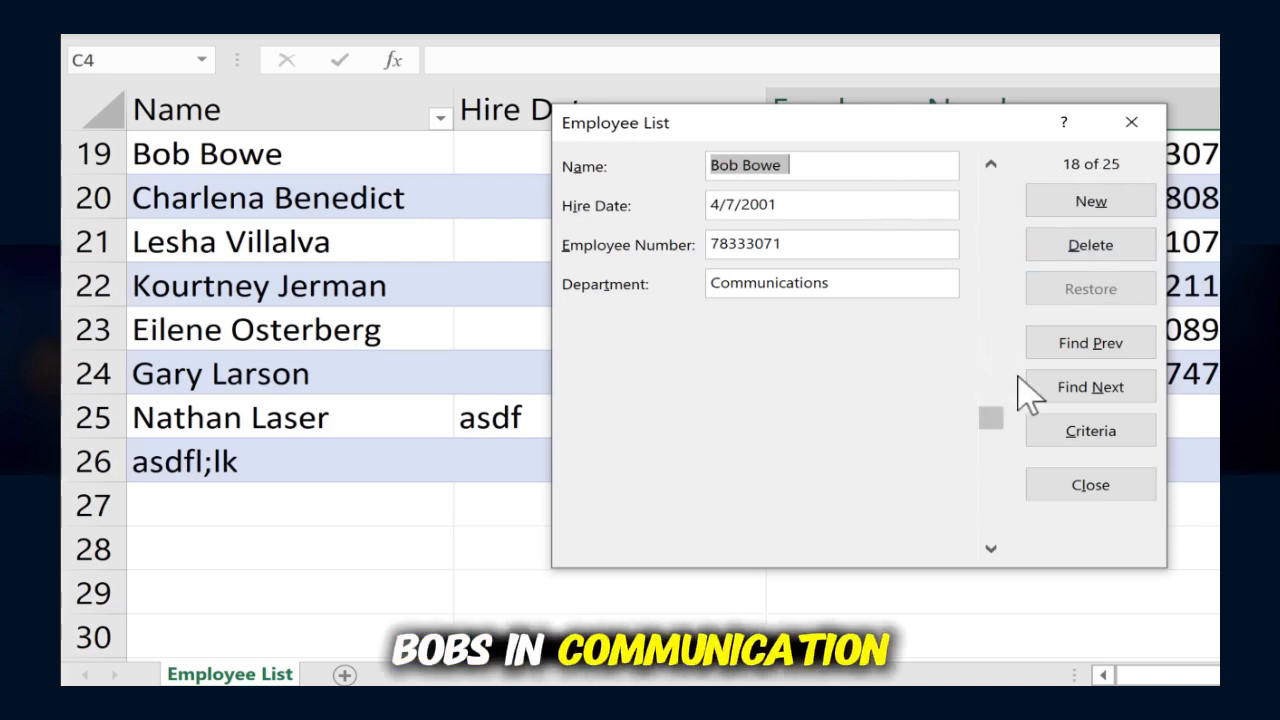
left_click(1113, 388)
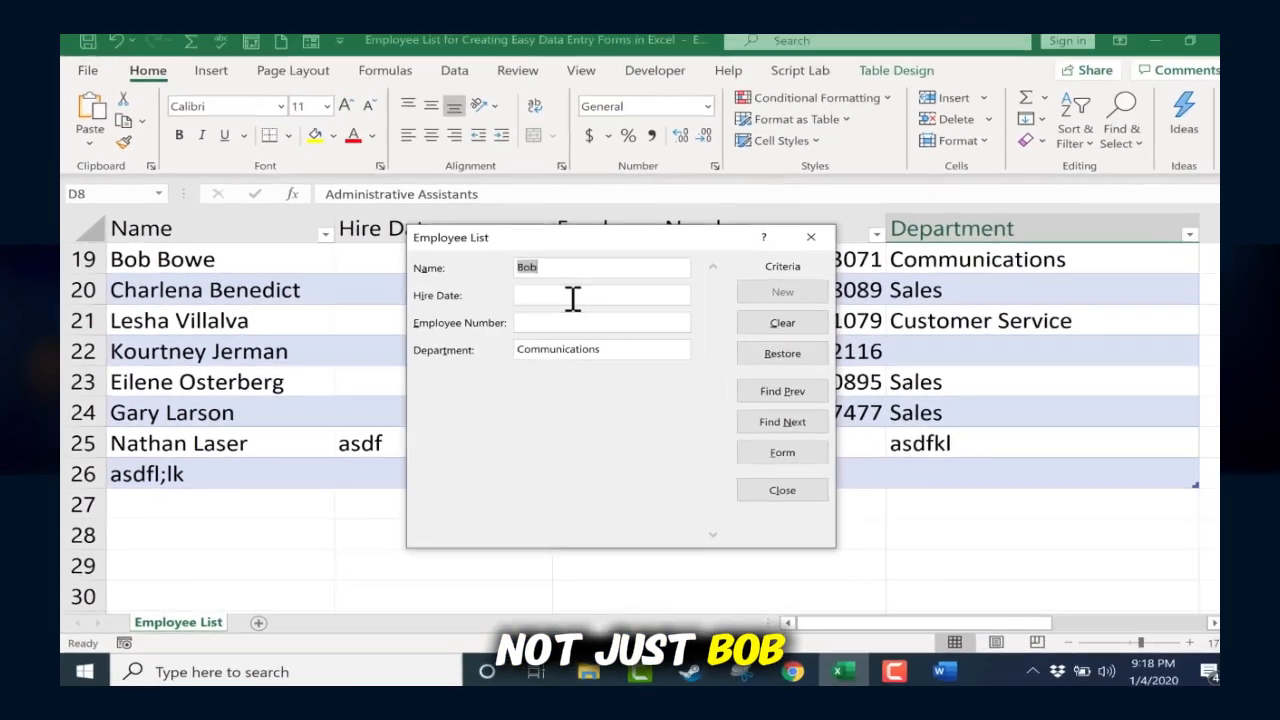
Step: Clear the name criterion, reopen the data form, and search the records by the department communications alone
key("BackSpace")
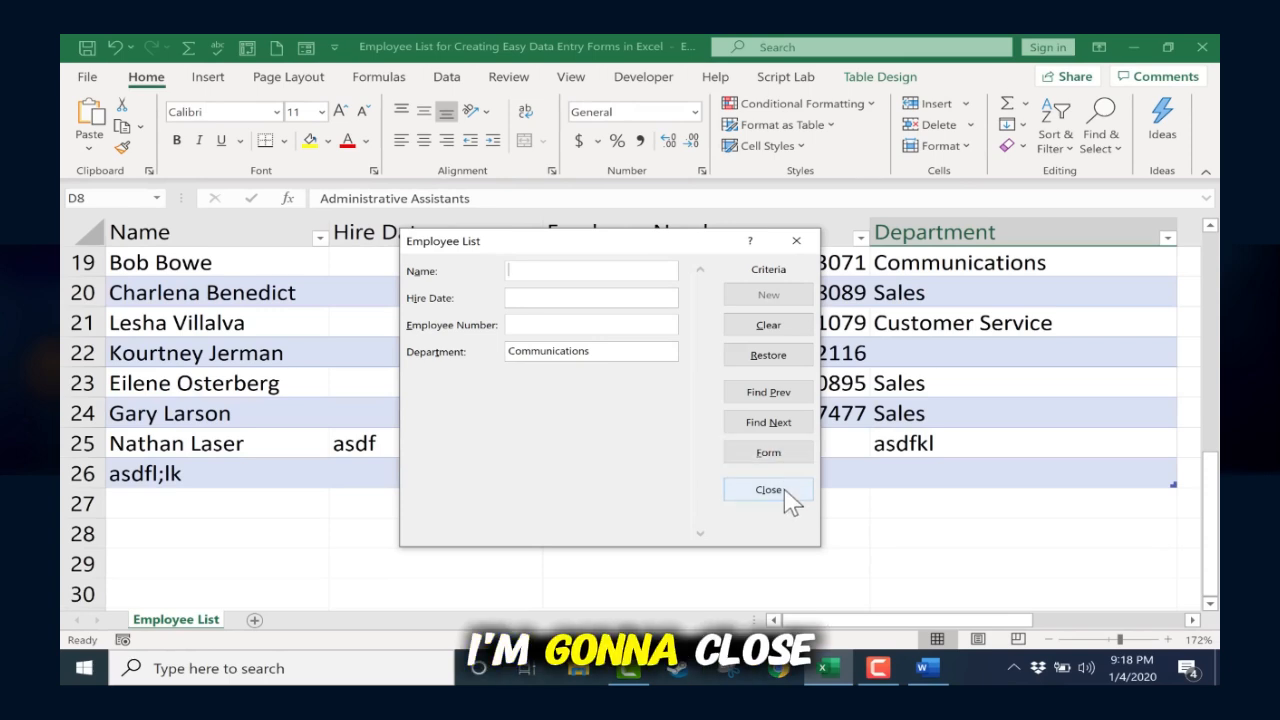
left_click(768, 490)
left_click(306, 48)
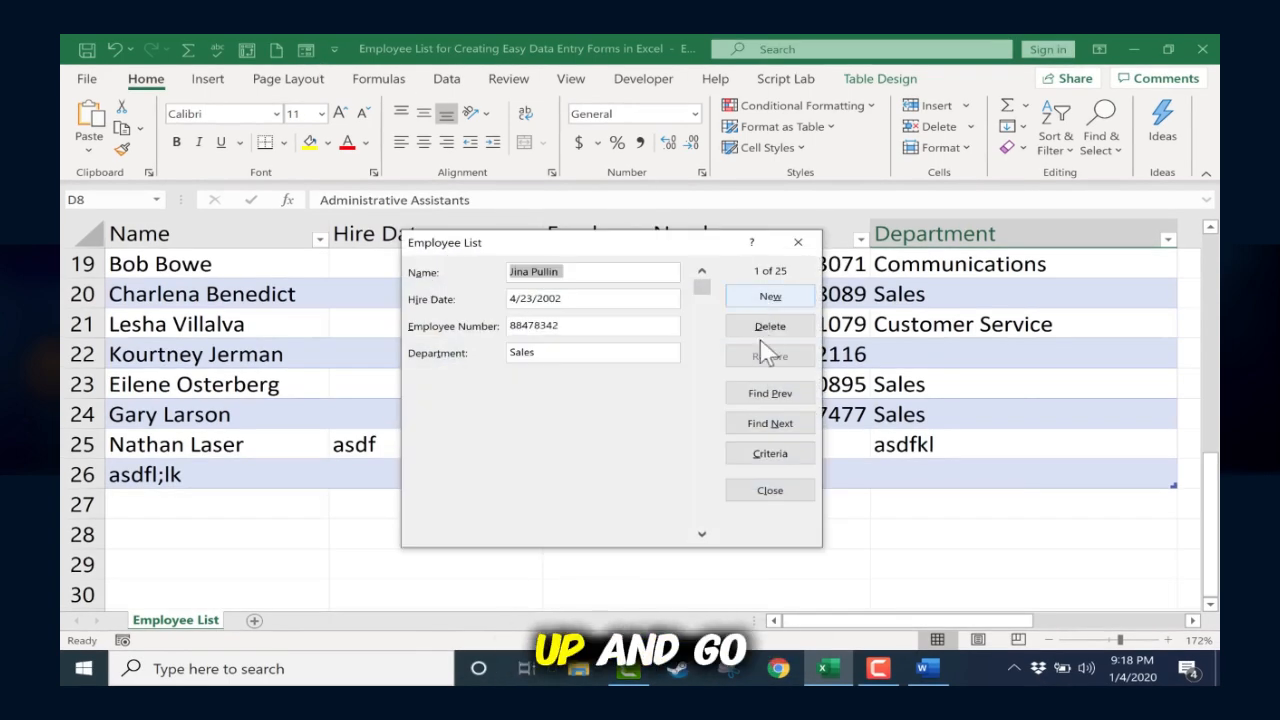
left_click(768, 454)
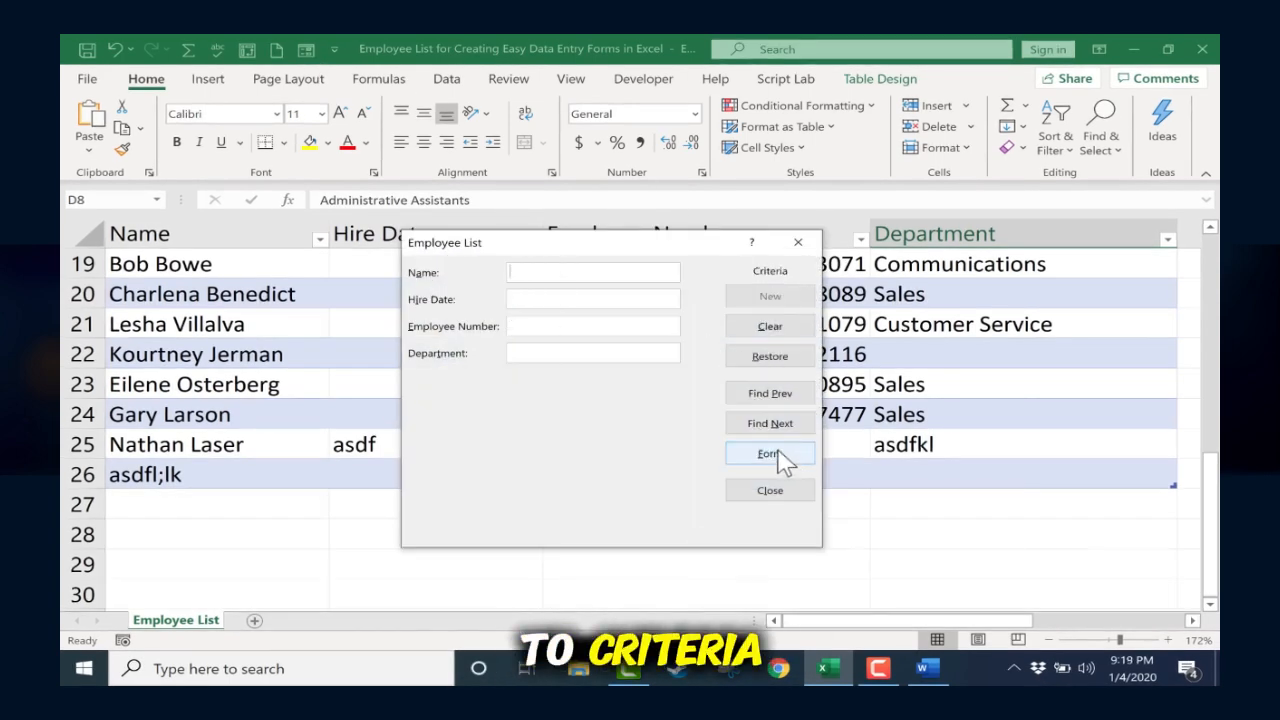
left_click(540, 347)
type("communications")
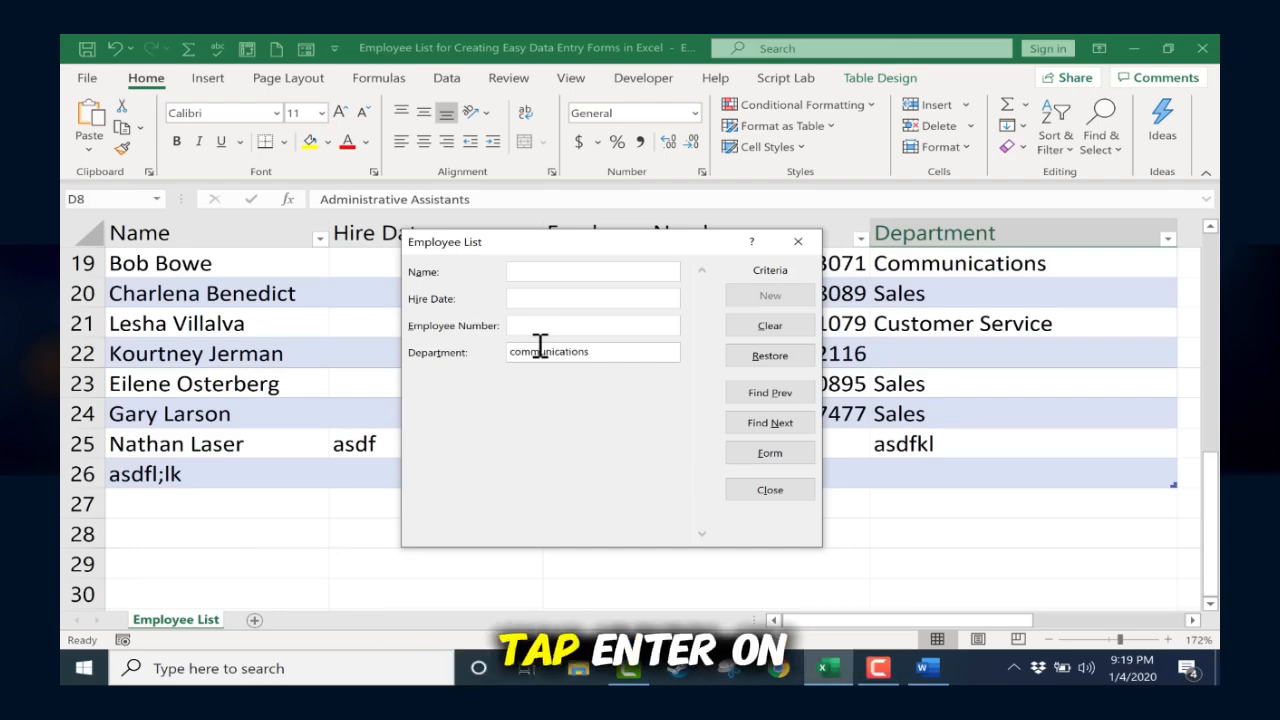
key("Return")
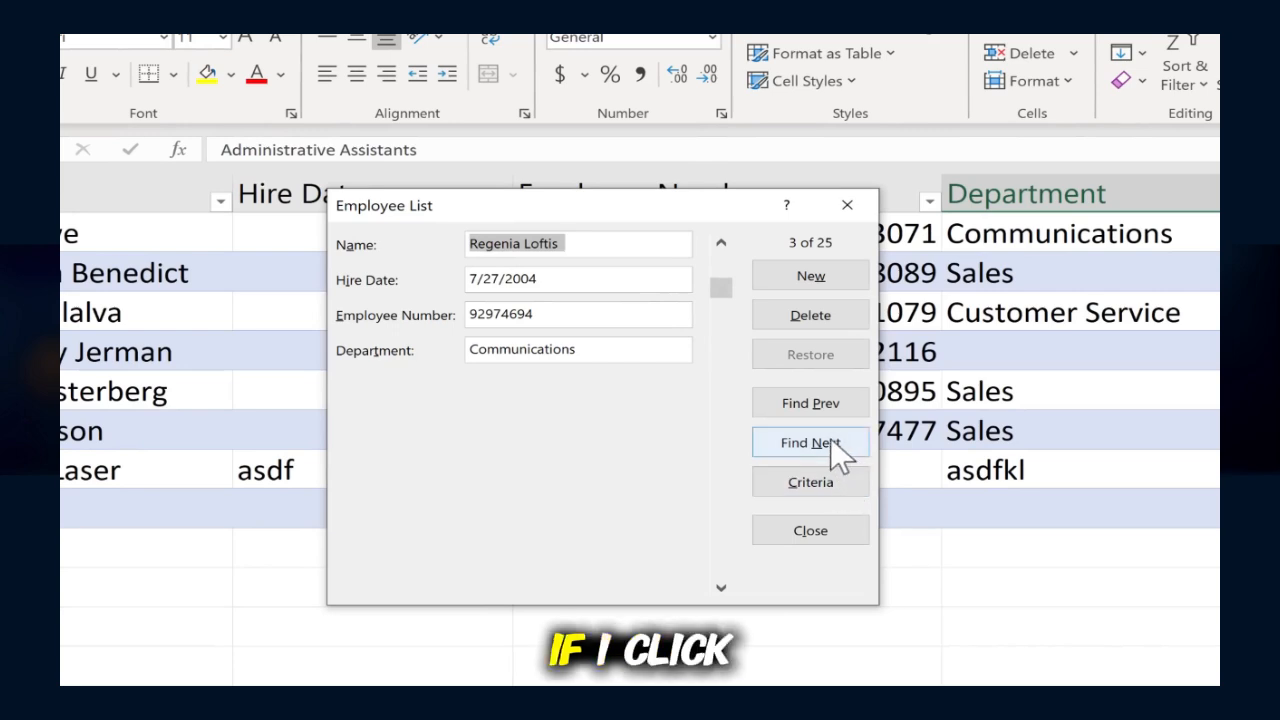
Step: Step forward through the next two records matching the department criterion and go back to the 12th record
left_click(830, 437)
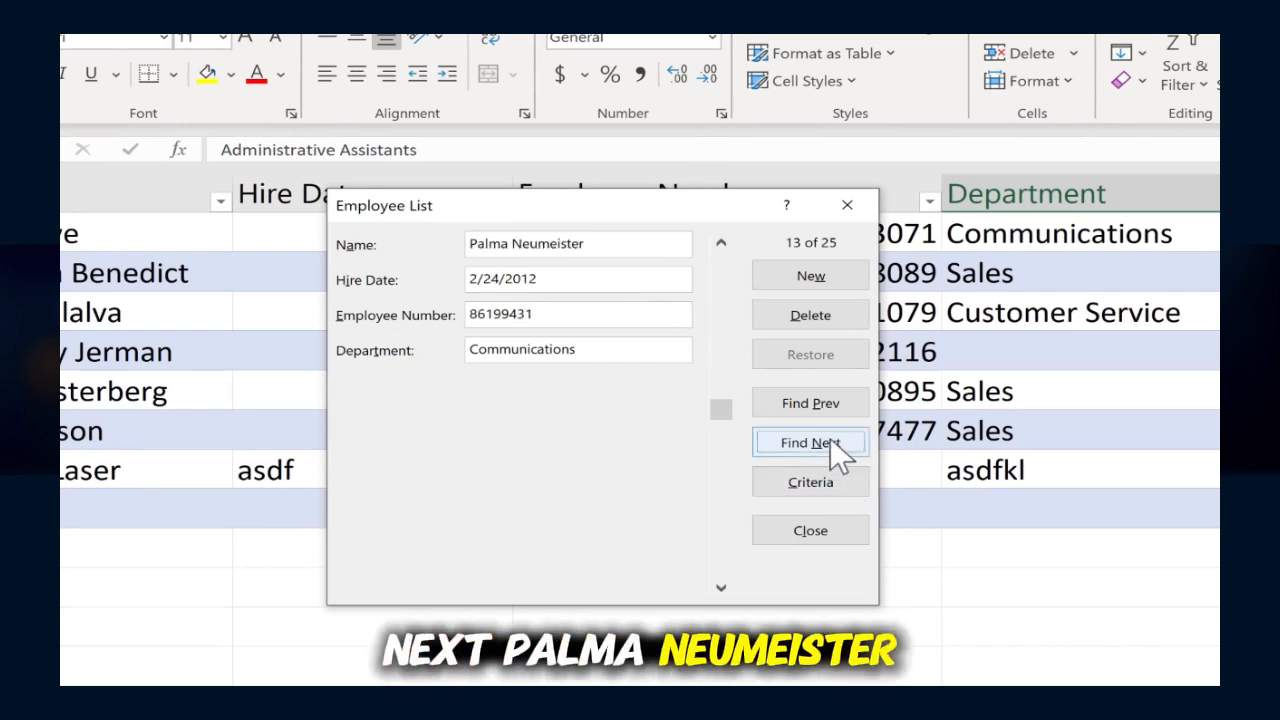
left_click(830, 437)
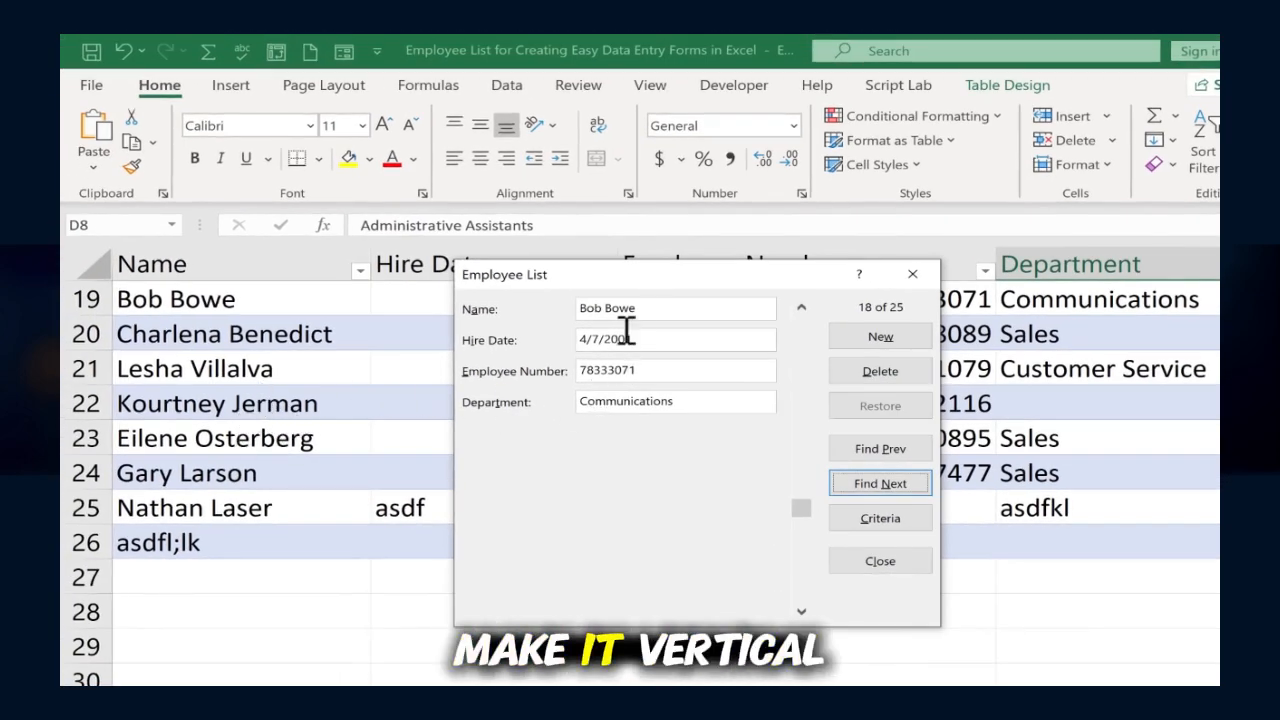
left_click_drag(801, 508, 822, 440)
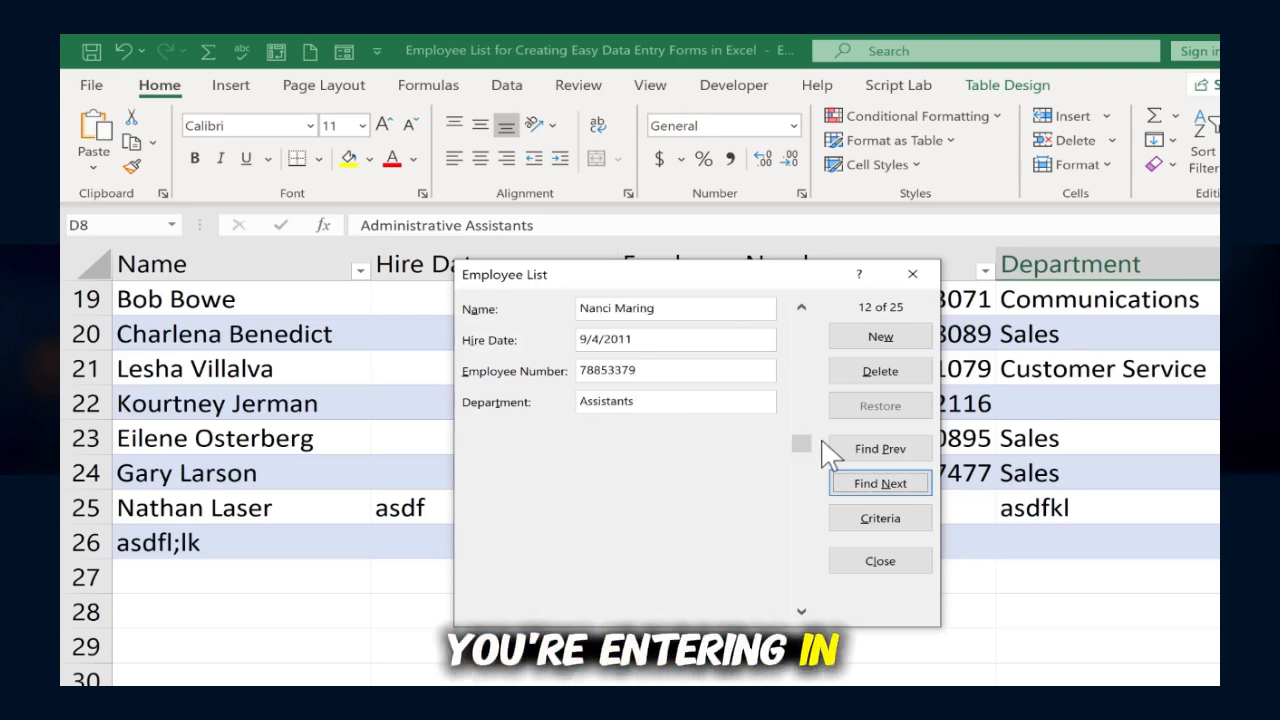